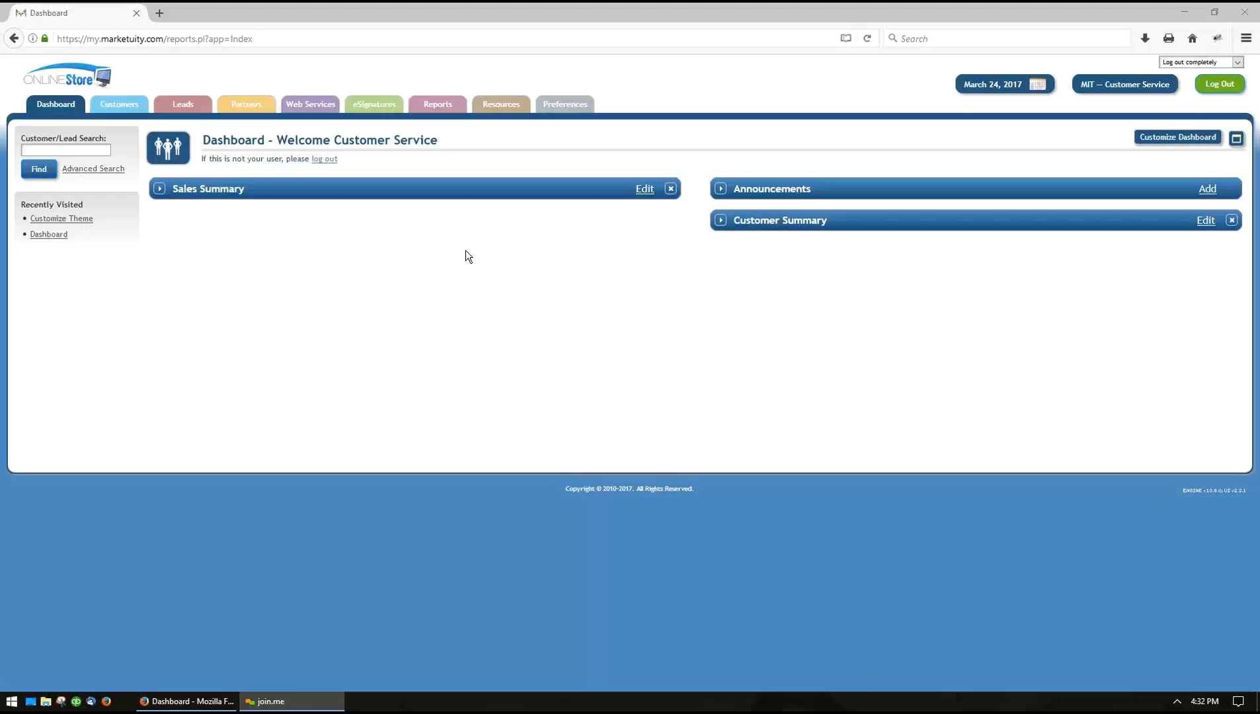
Go to the data distribution profiles and start a new User Management Profile
mouse_move(489, 109)
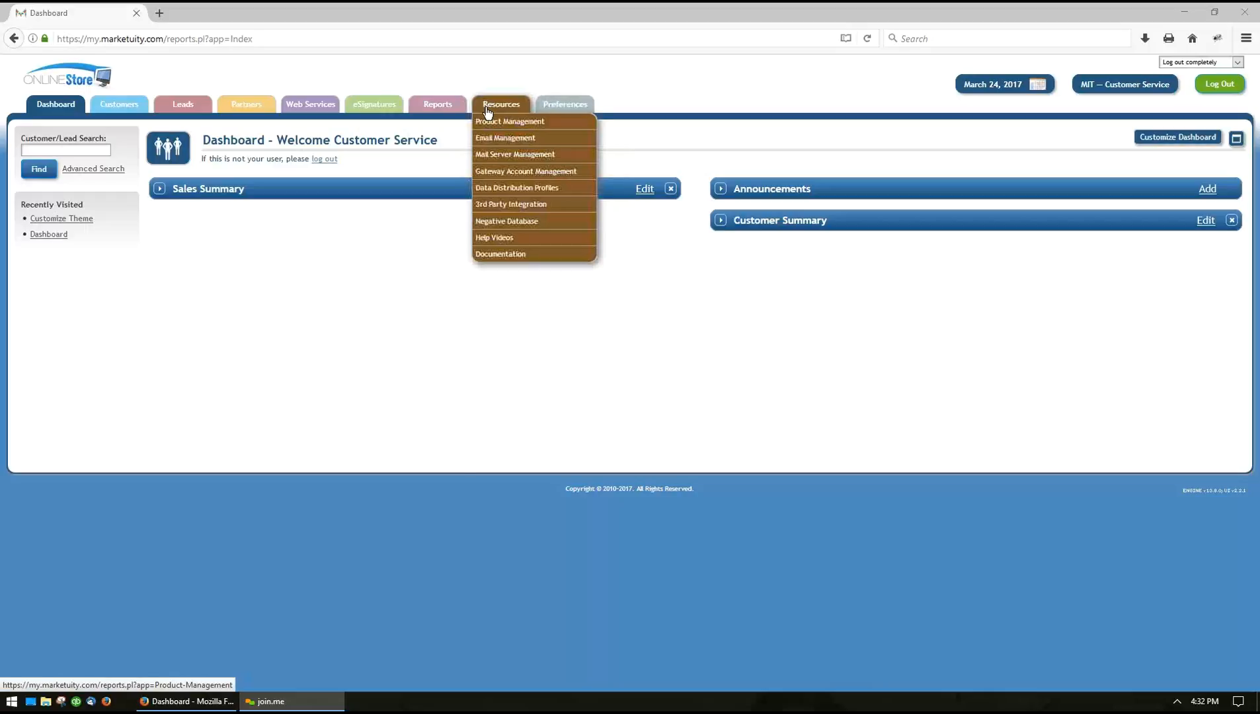
left_click(490, 189)
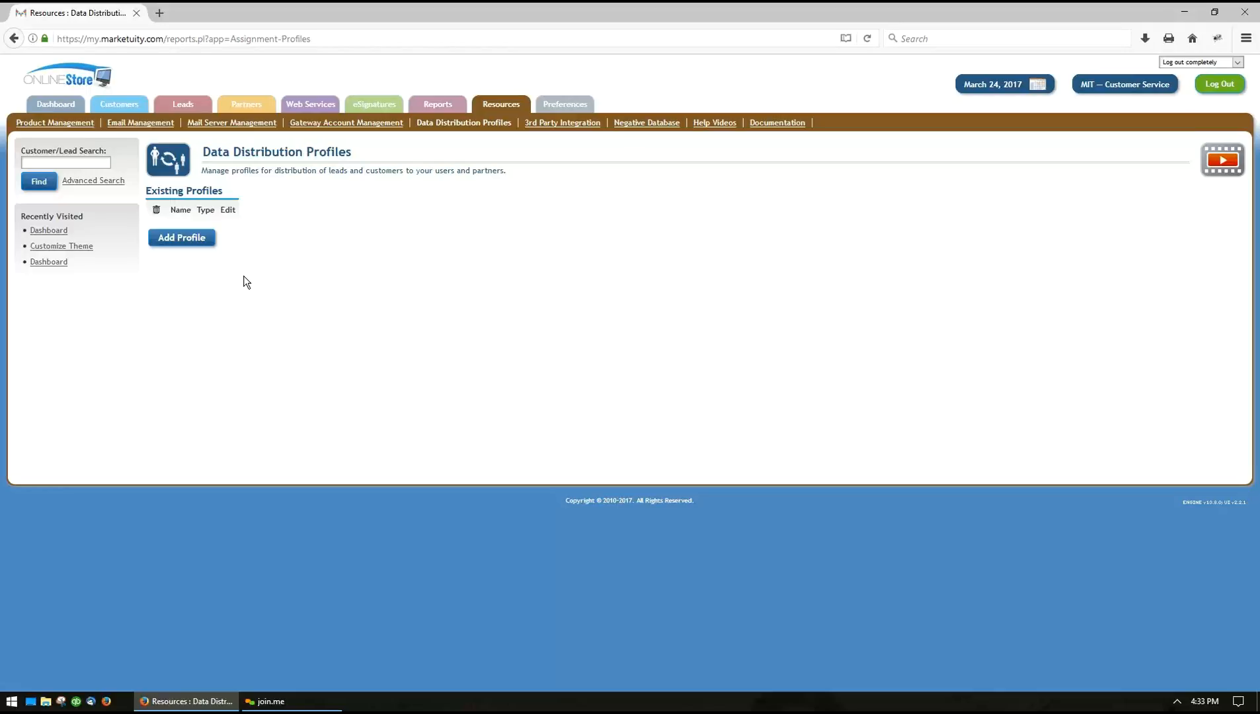
left_click(185, 245)
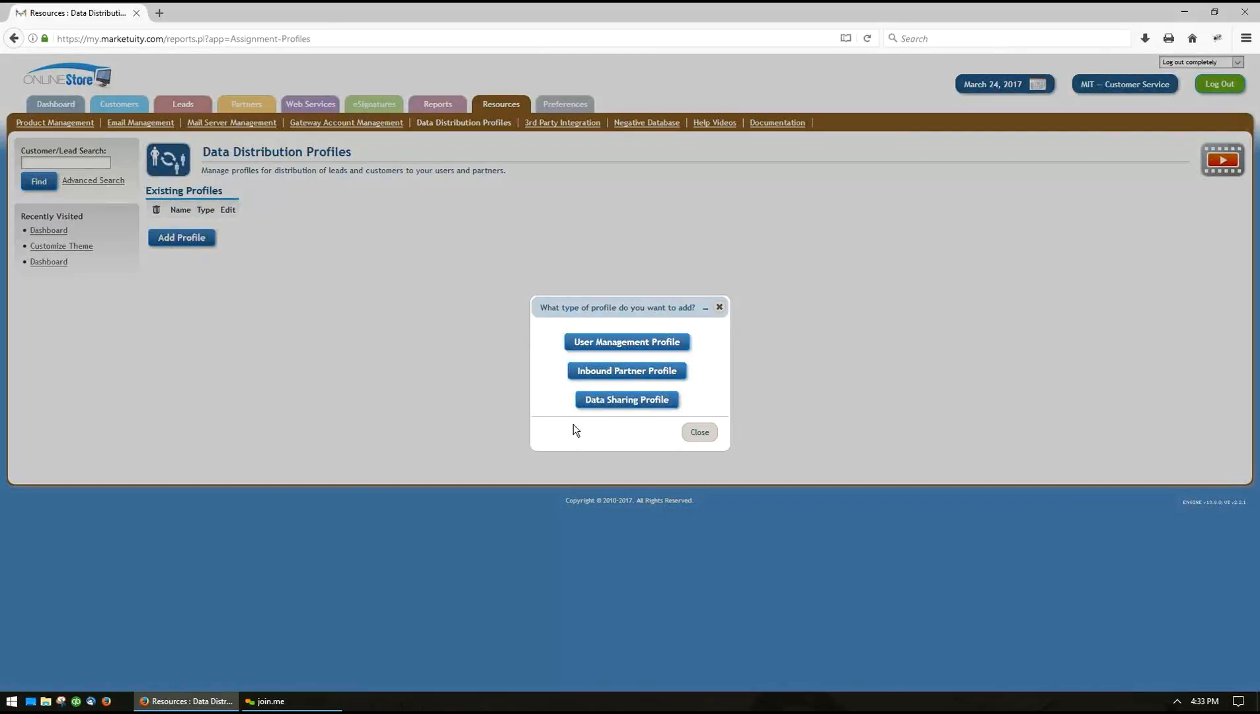
left_click(613, 342)
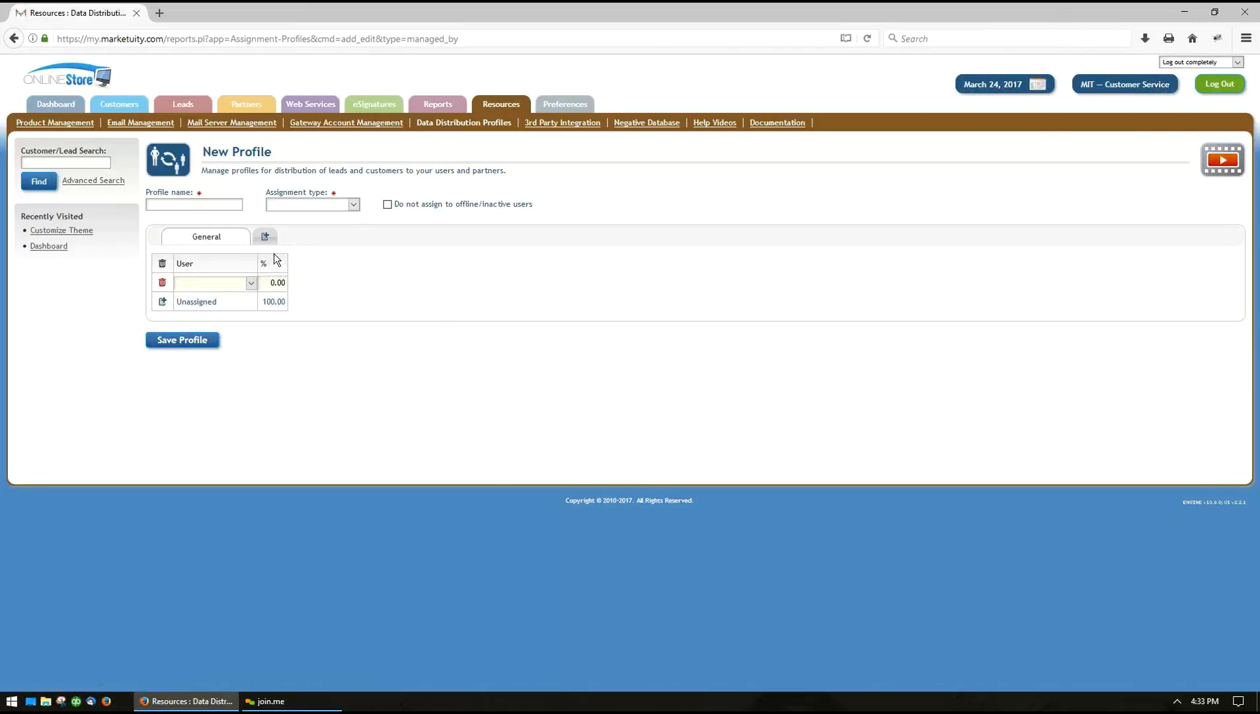
Name the profile Campaign X with assignment type Lead, and exclude offline/inactive users from assignment
left_click(186, 204)
type("Ca")
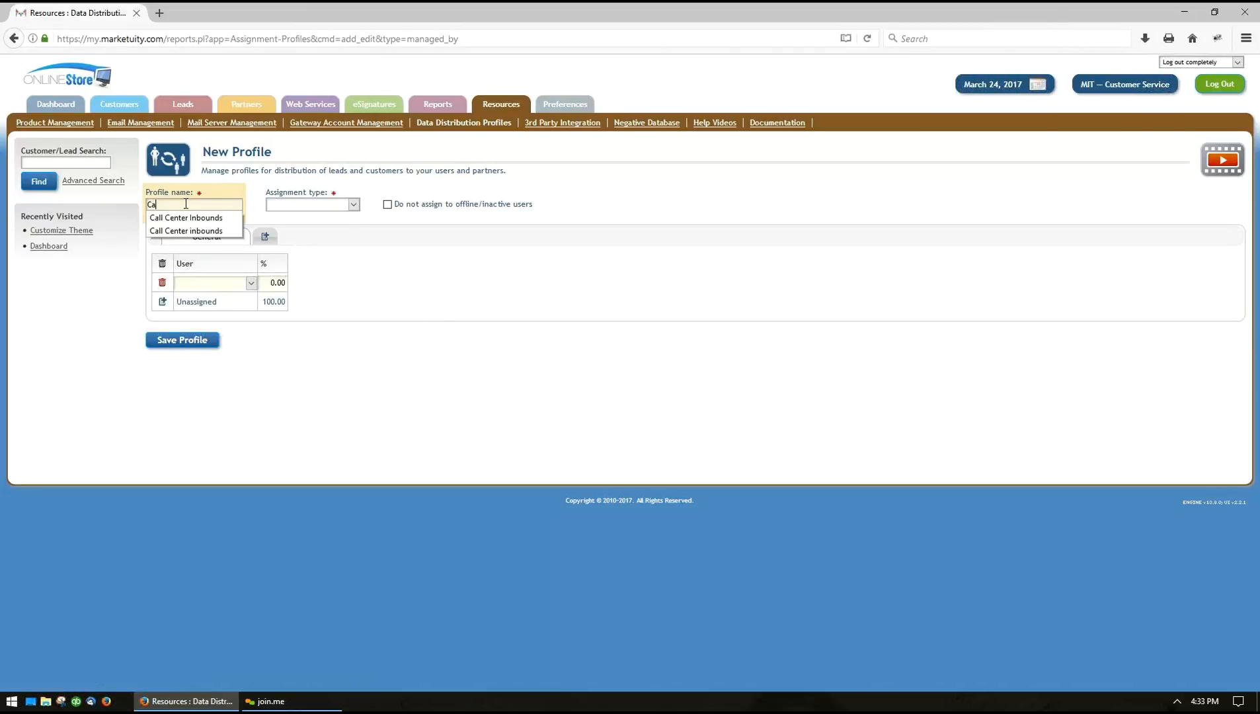
type("mpaign X")
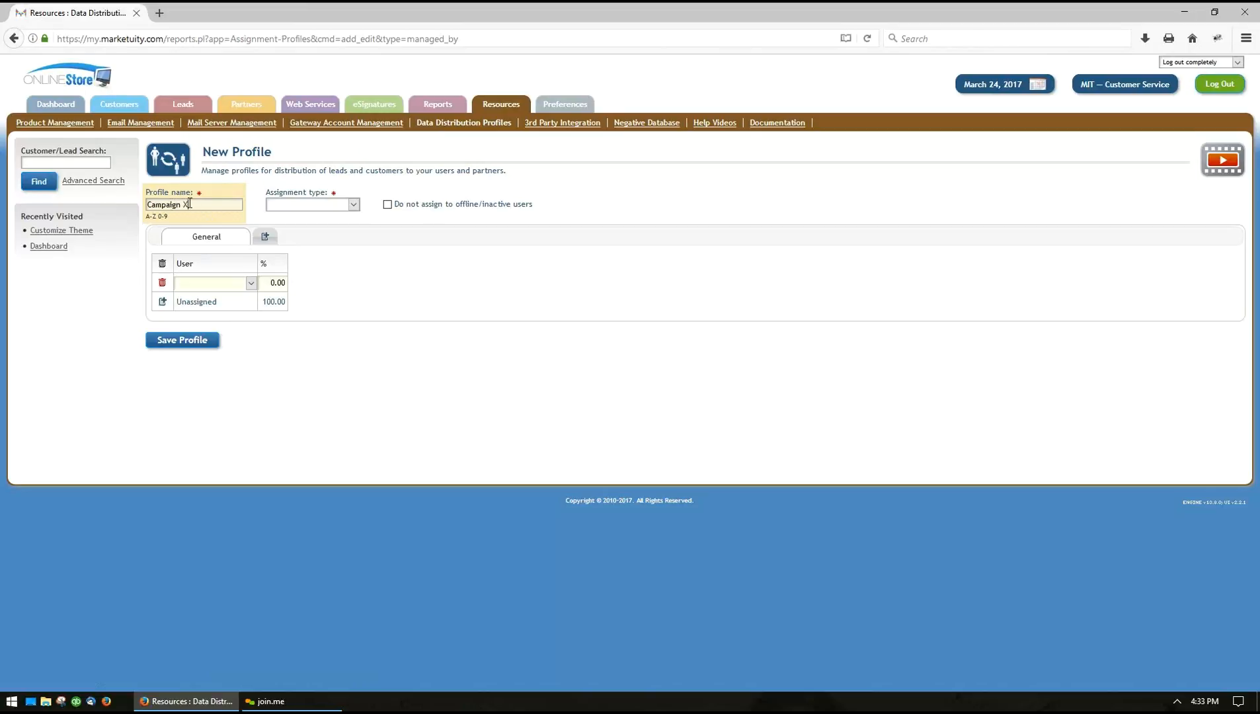
left_click(281, 205)
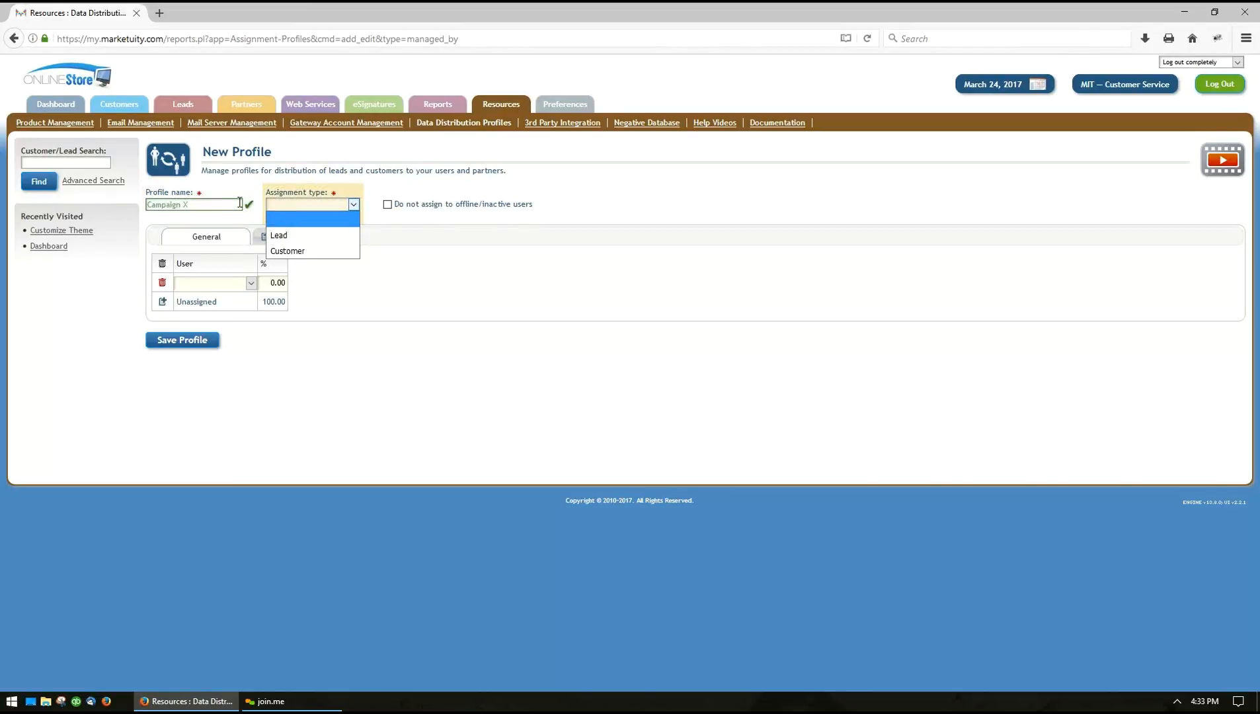
left_click(311, 237)
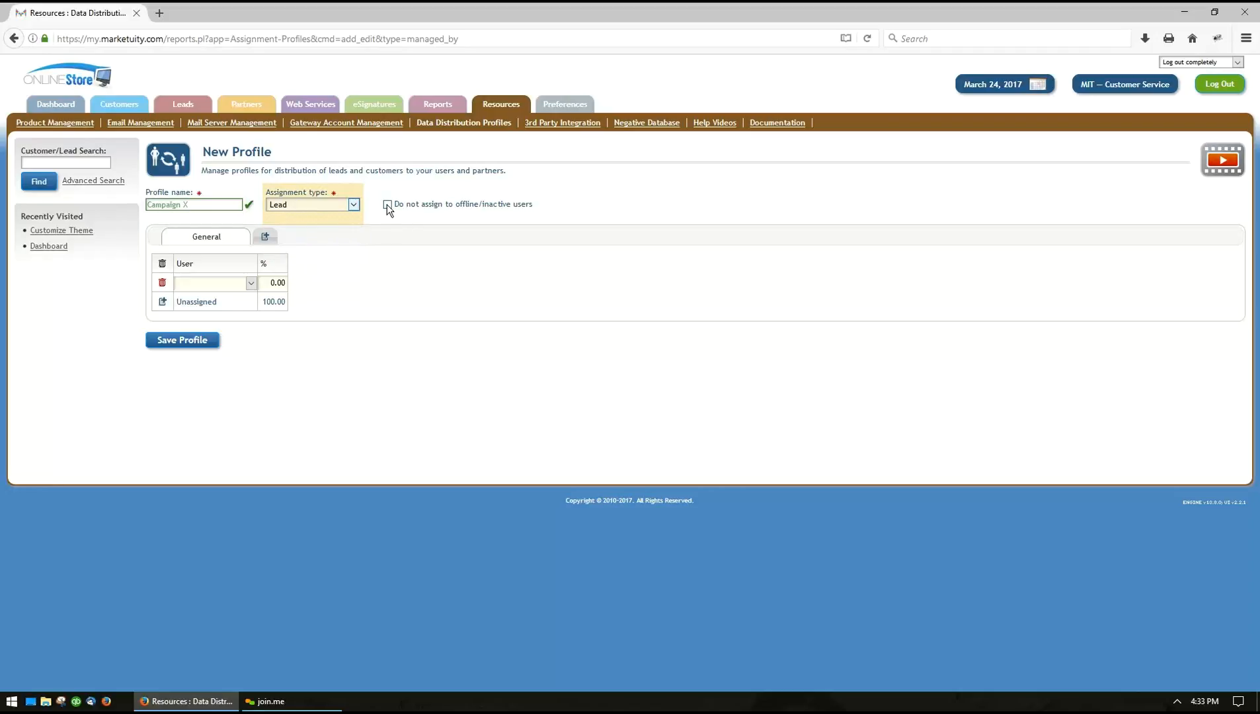
left_click(386, 204)
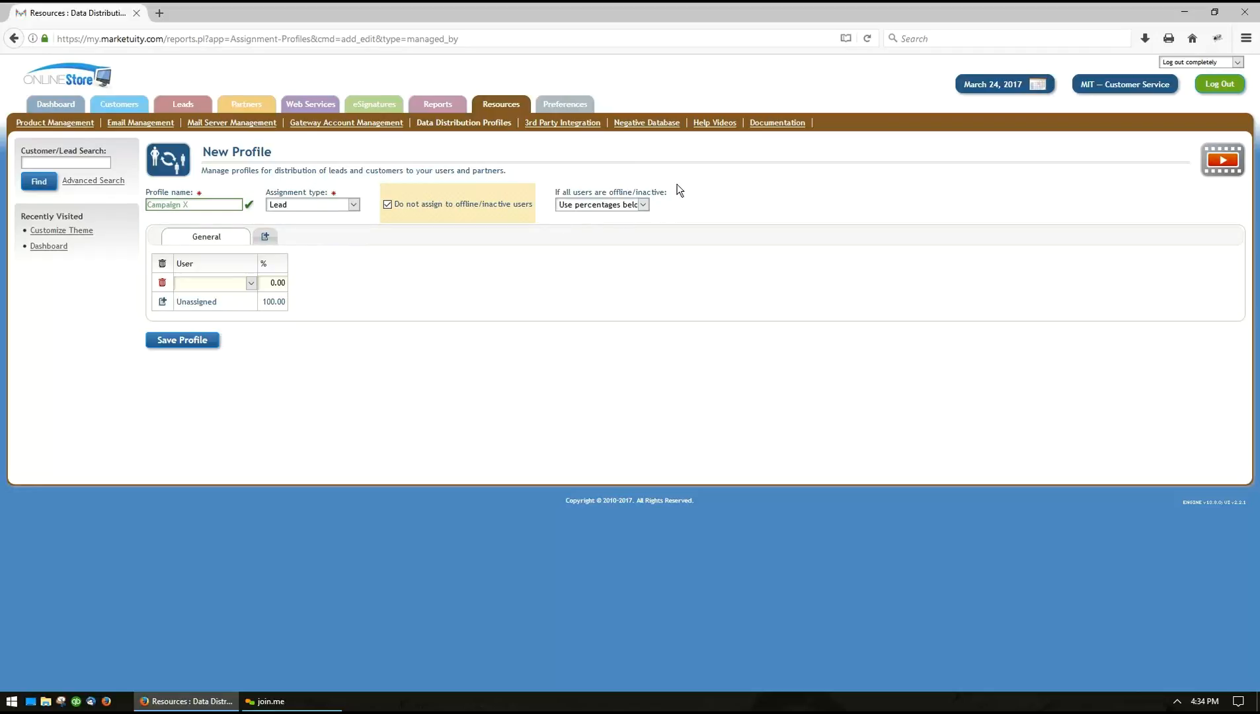
left_click(601, 204)
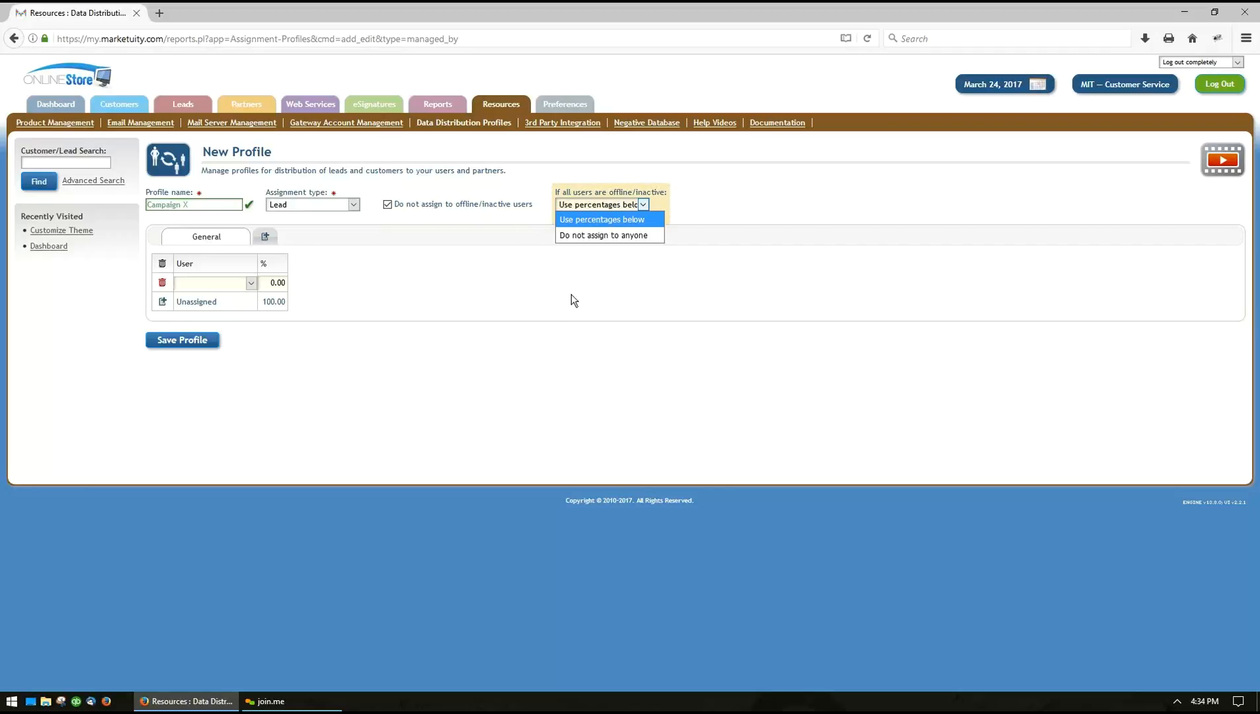
left_click(577, 236)
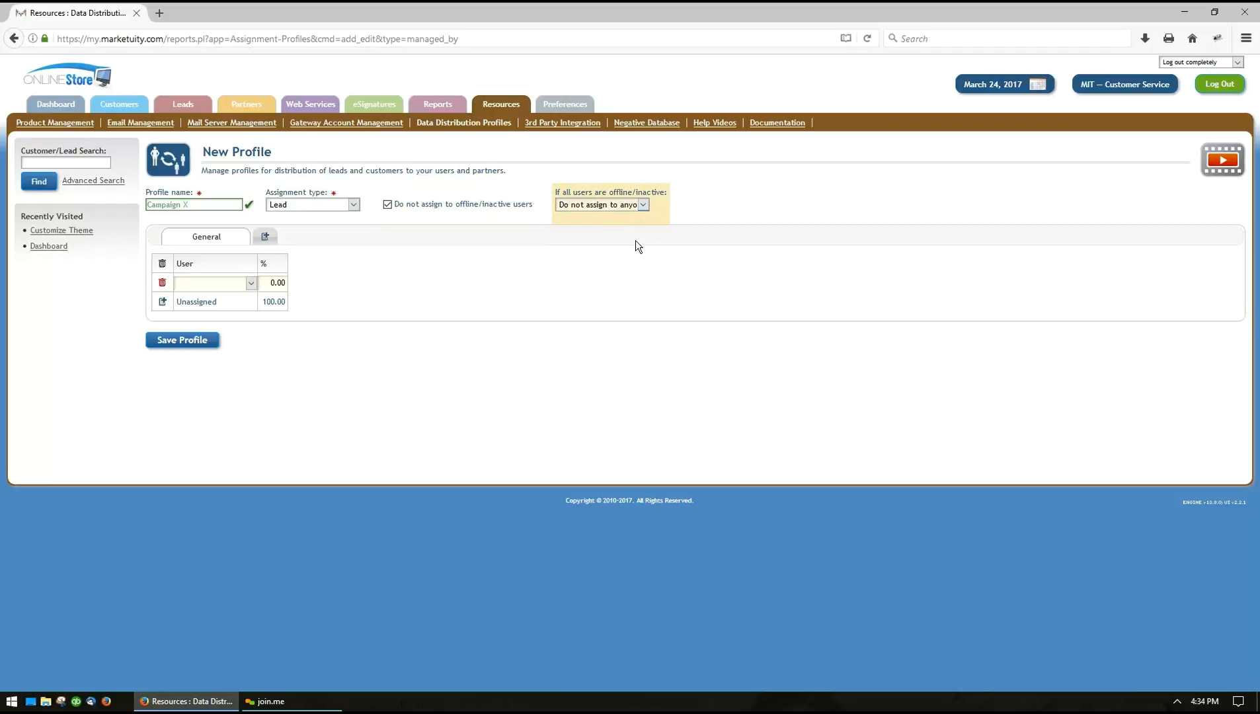
left_click(629, 204)
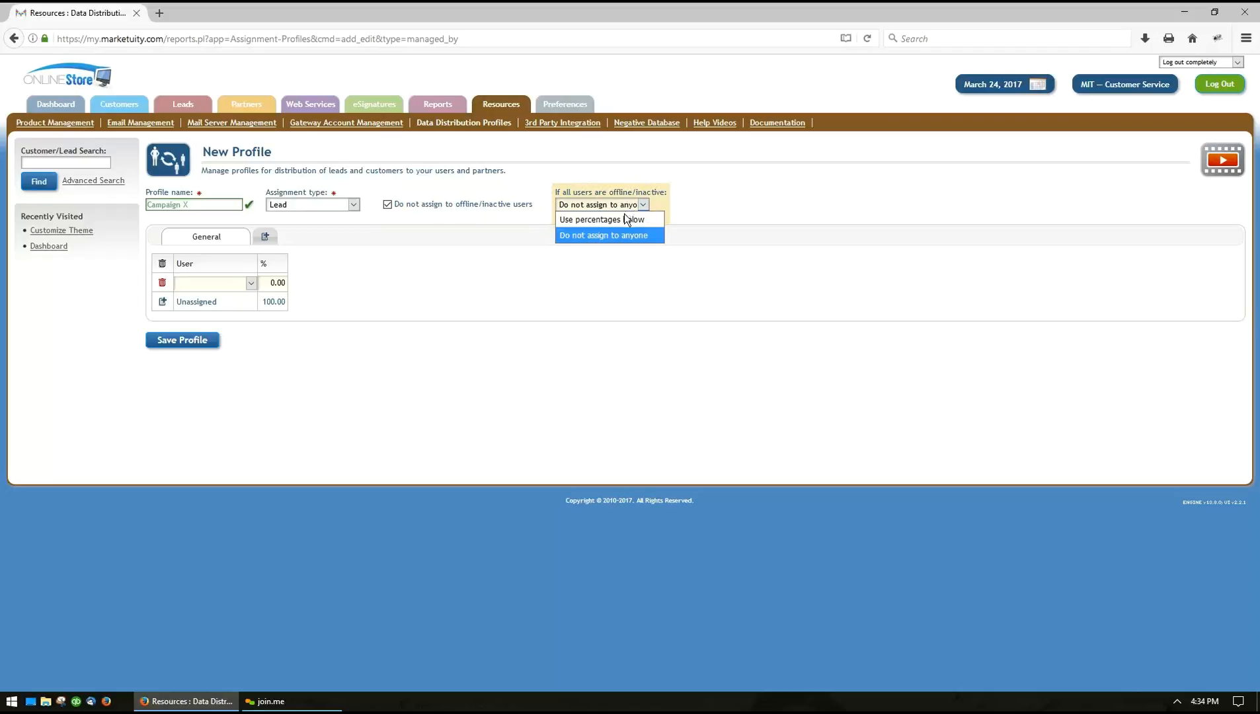
left_click(634, 257)
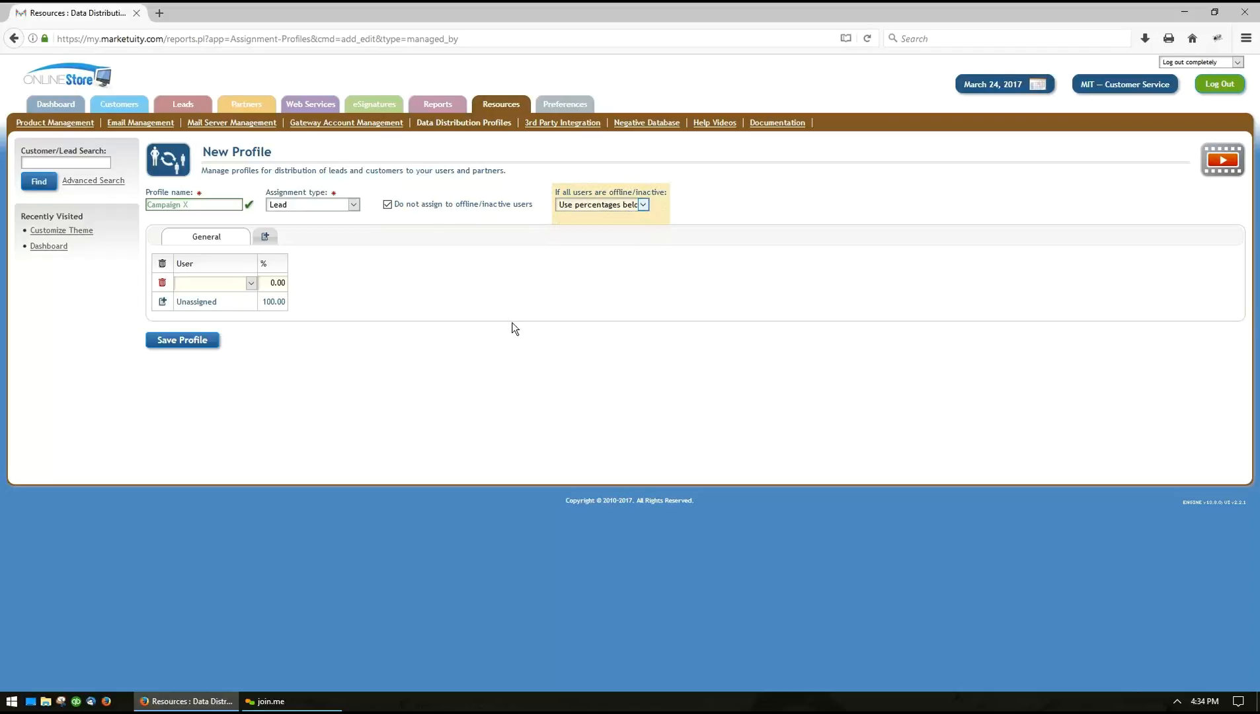
left_click(615, 206)
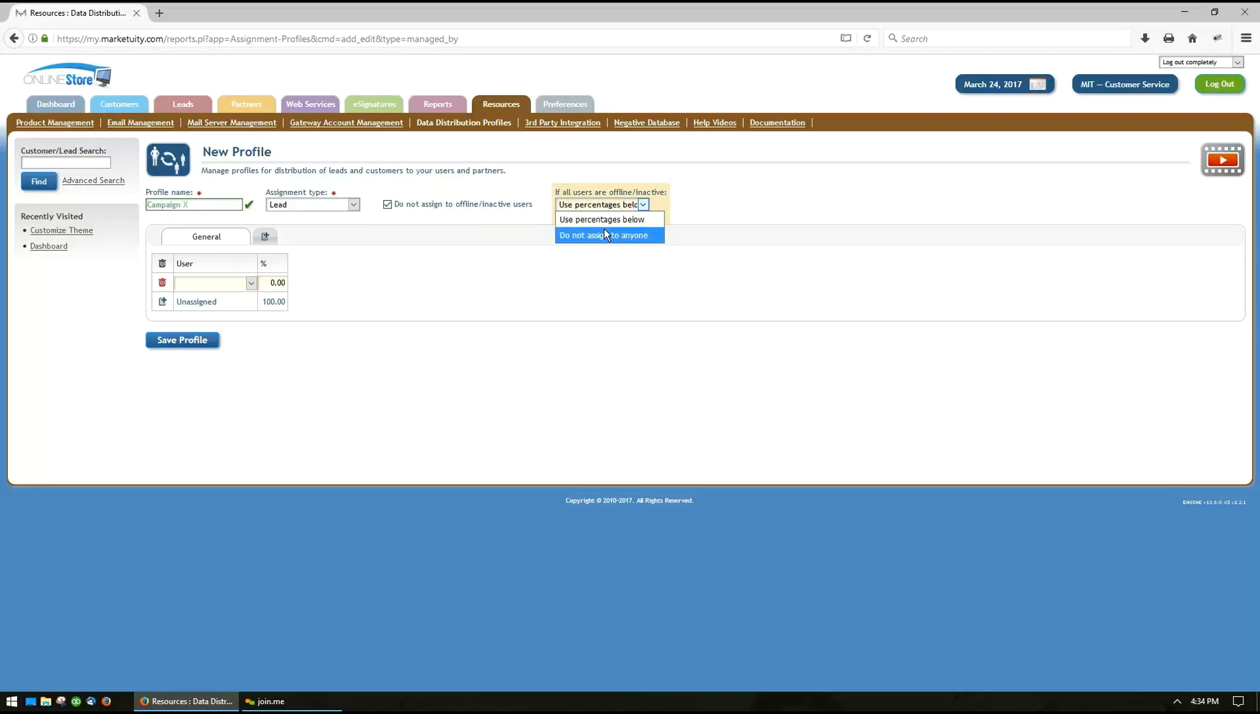
left_click(606, 219)
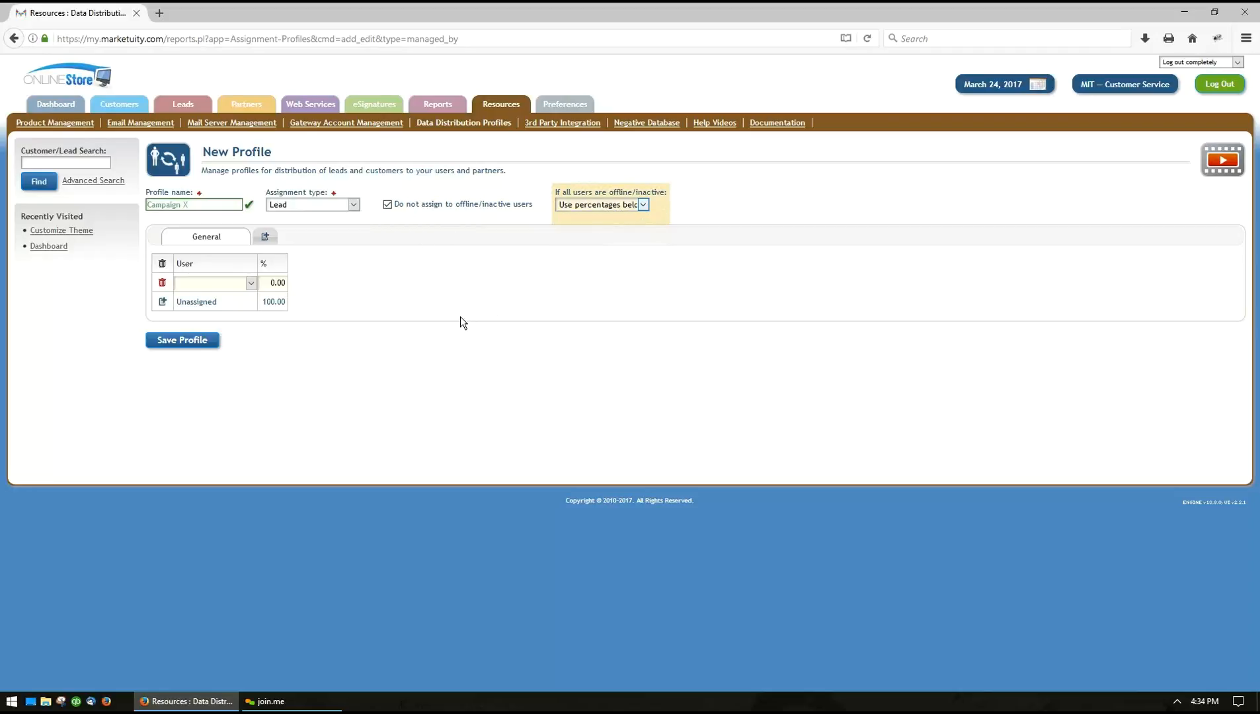
Add three user rows to the General distribution, choosing the first, third and fourth users listed
left_click(215, 283)
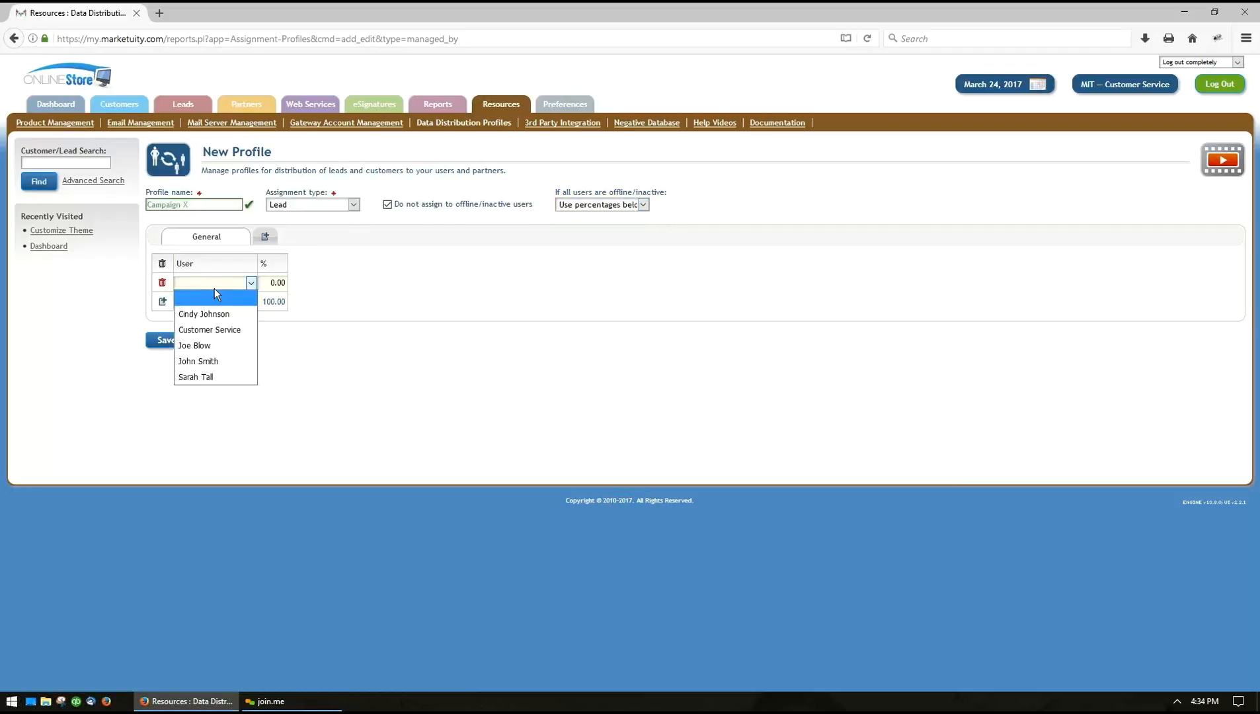
left_click(210, 315)
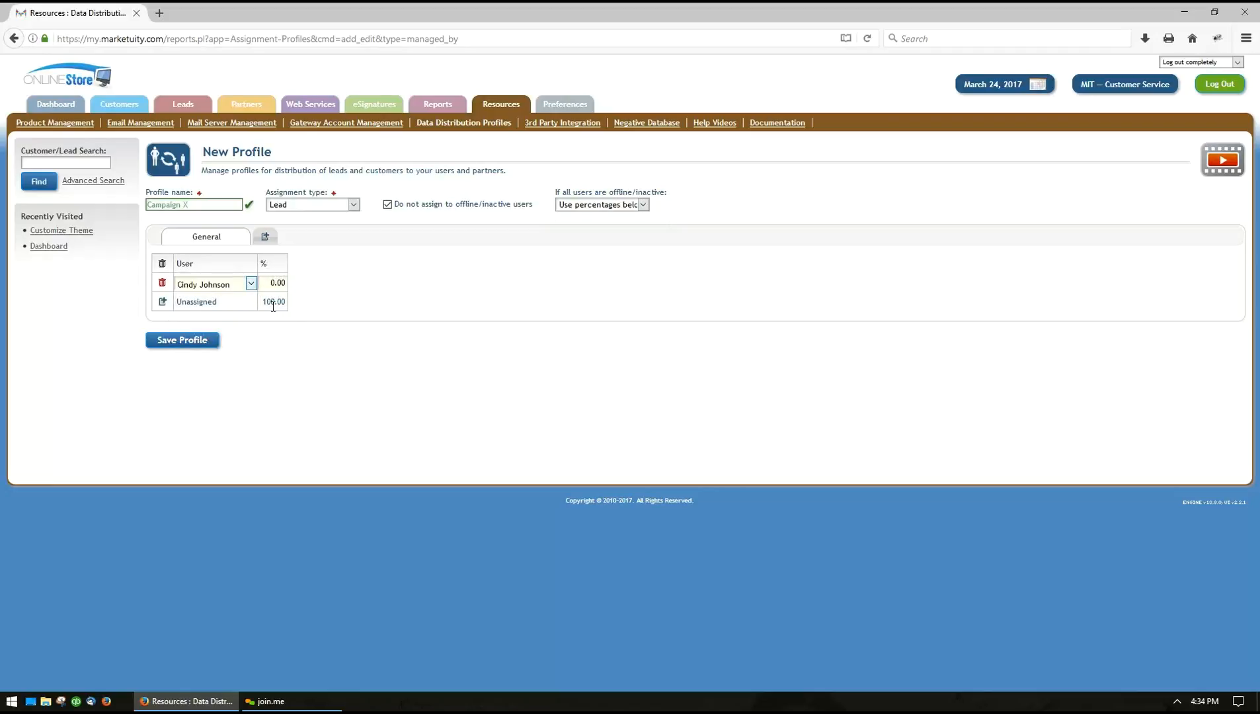
left_click(162, 302)
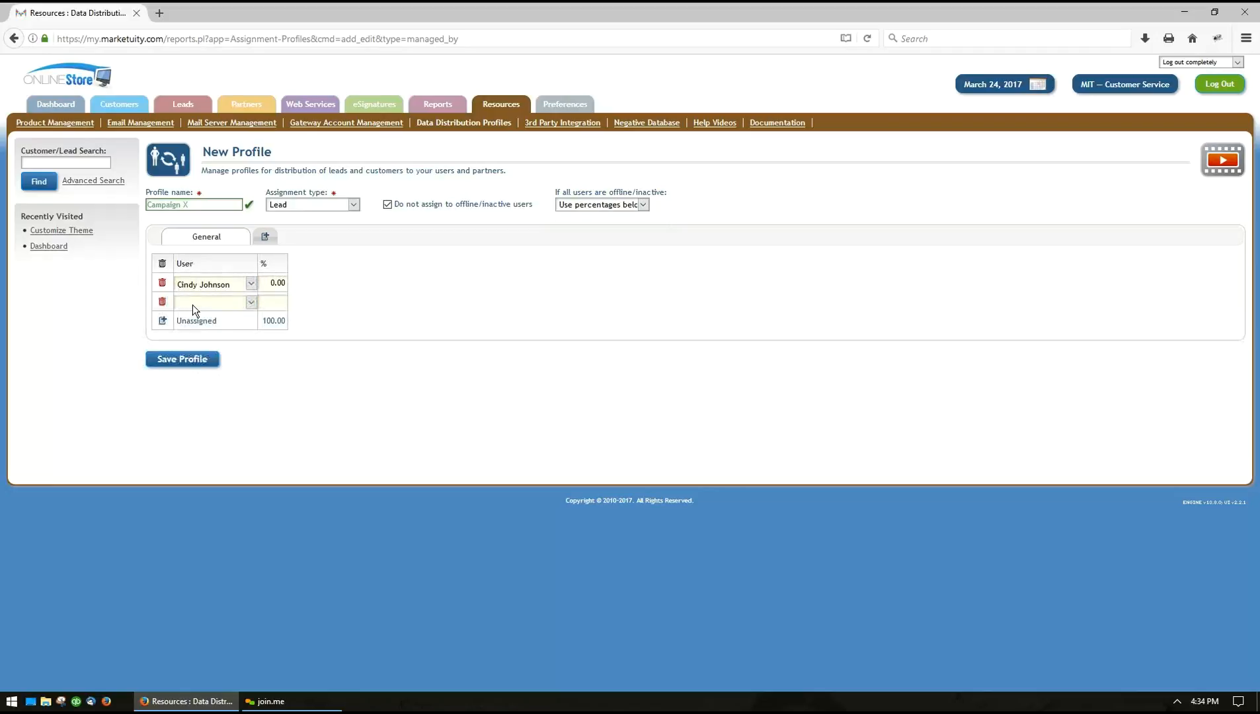
left_click(197, 304)
left_click(197, 364)
left_click(163, 321)
left_click(197, 321)
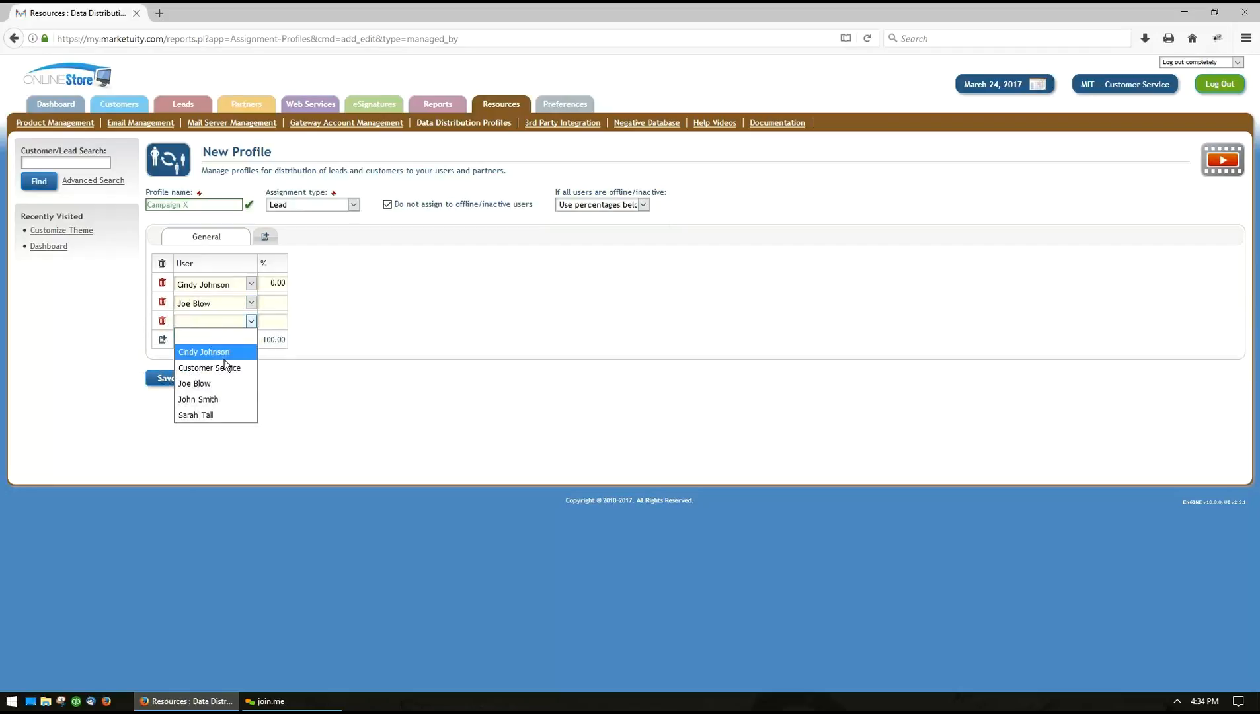
left_click(224, 399)
Set the three General users' distribution shares to 30, 40 and 30 percent in row order
left_click(267, 283)
type("30")
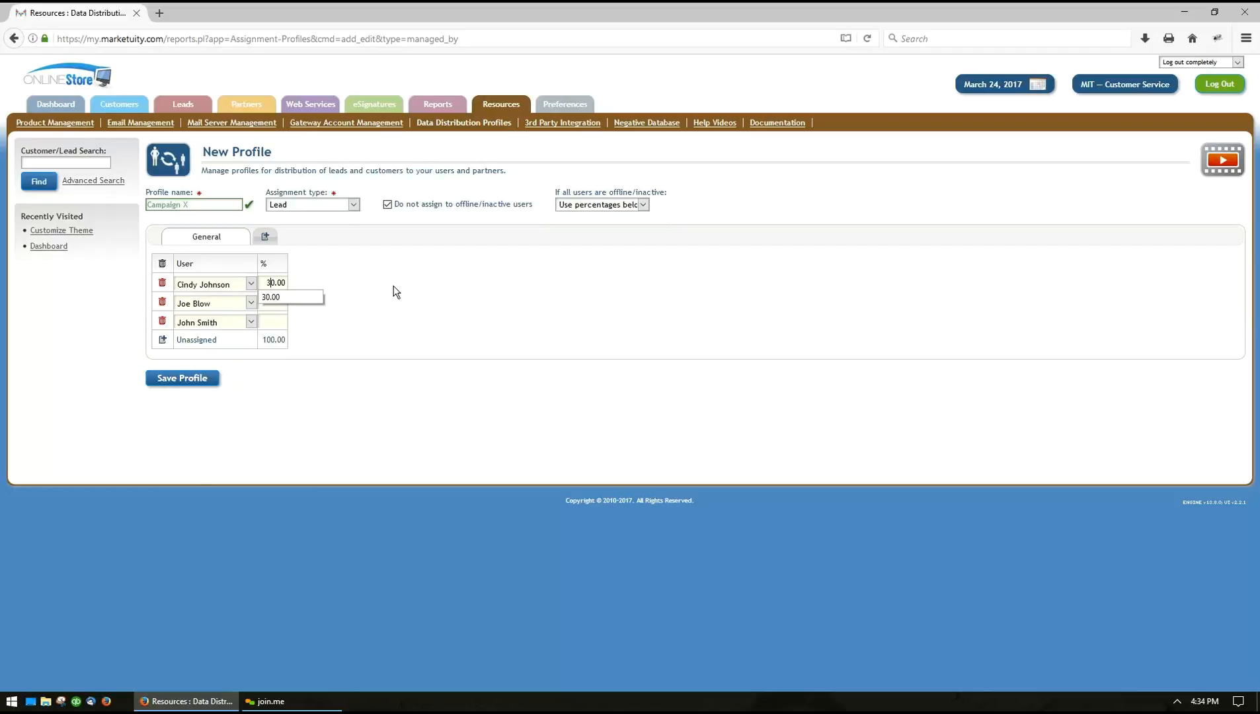
key("Tab")
key("Tab")
type("40")
key("Tab")
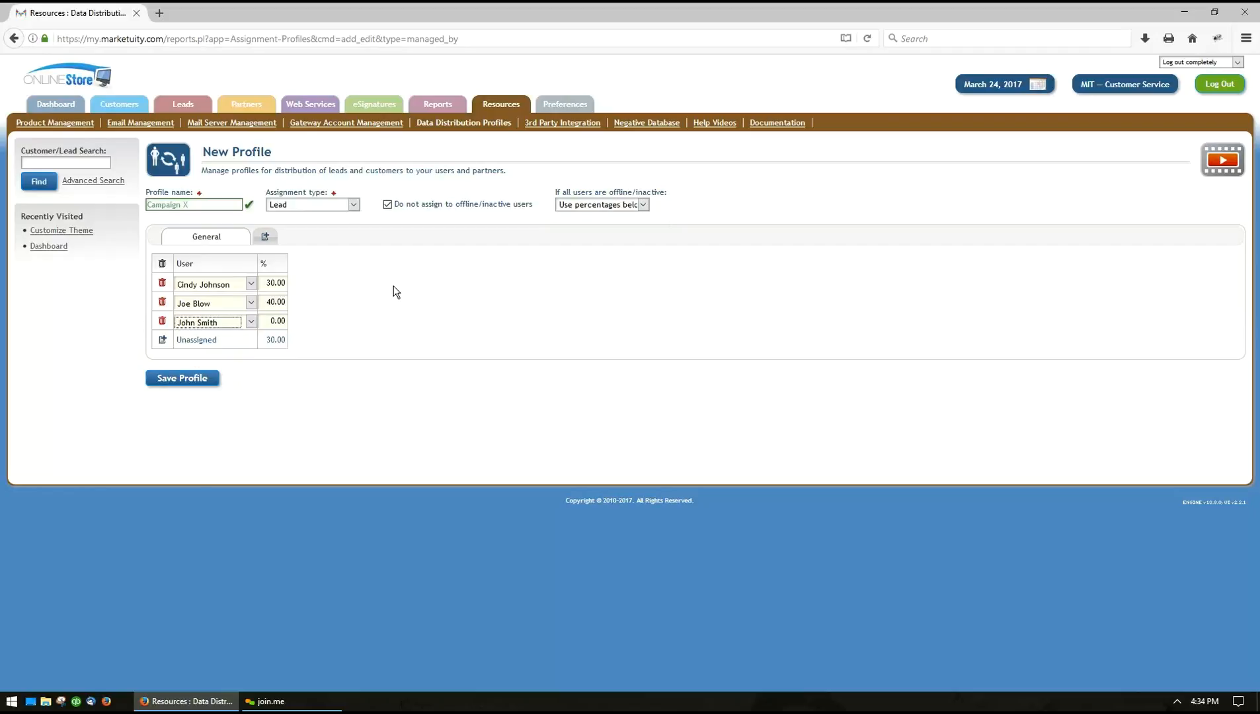
key("Tab")
type("30.00")
key("Tab")
left_click_drag(270, 321, 266, 321)
type("2")
left_click_drag(271, 322, 265, 322)
type("3")
left_click(412, 320)
Add an exception defined by Addr: State/Province for Florida, Georgia, Hawaii, Idaho and Illinois
left_click(265, 236)
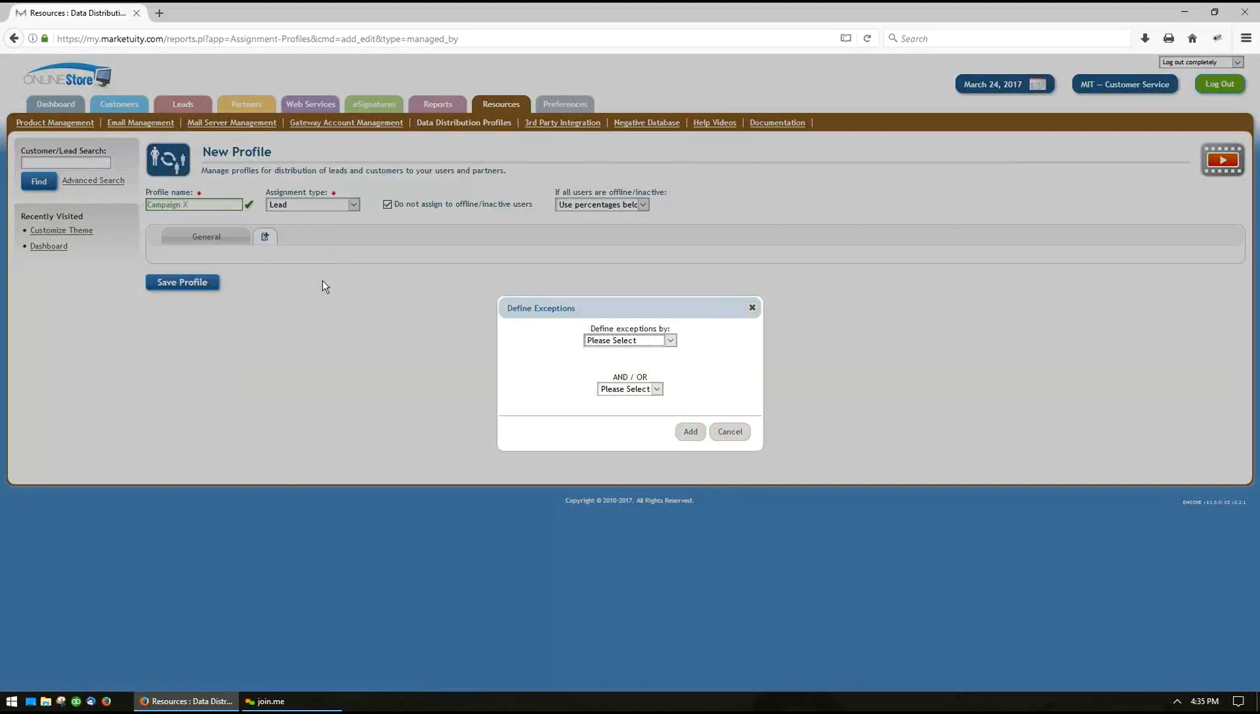
left_click(608, 342)
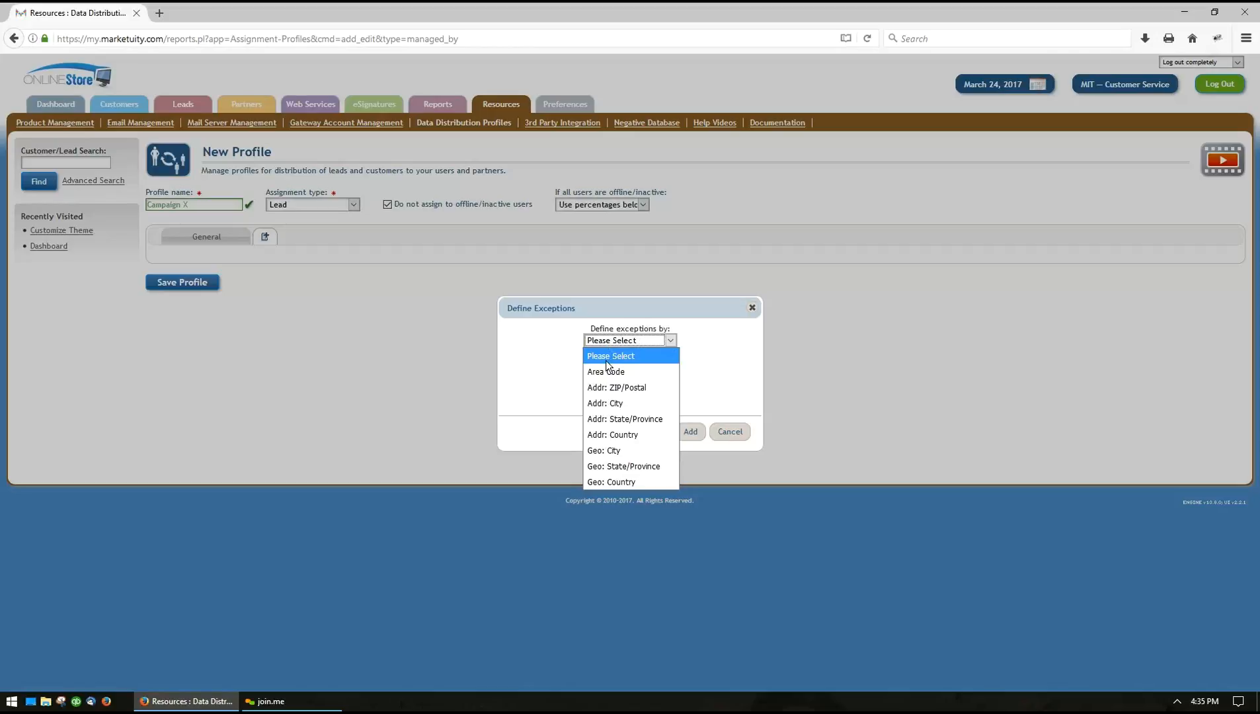
left_click(605, 415)
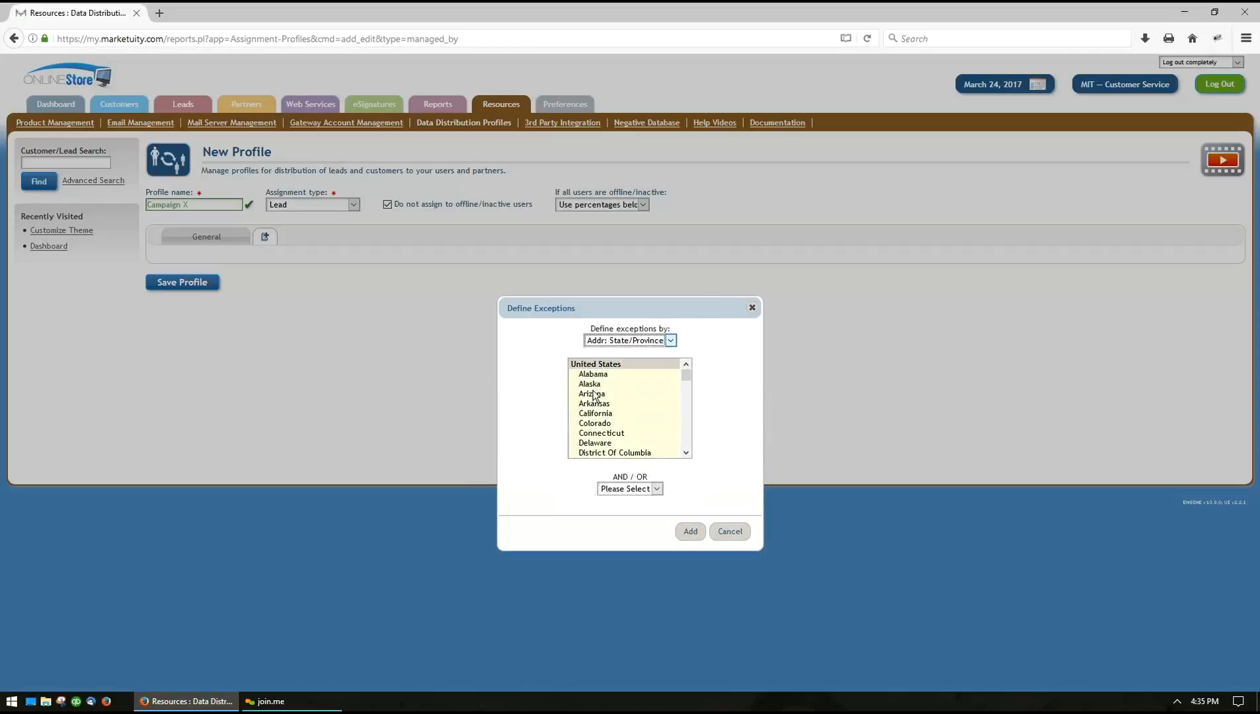
scroll(612, 396, "down", 2)
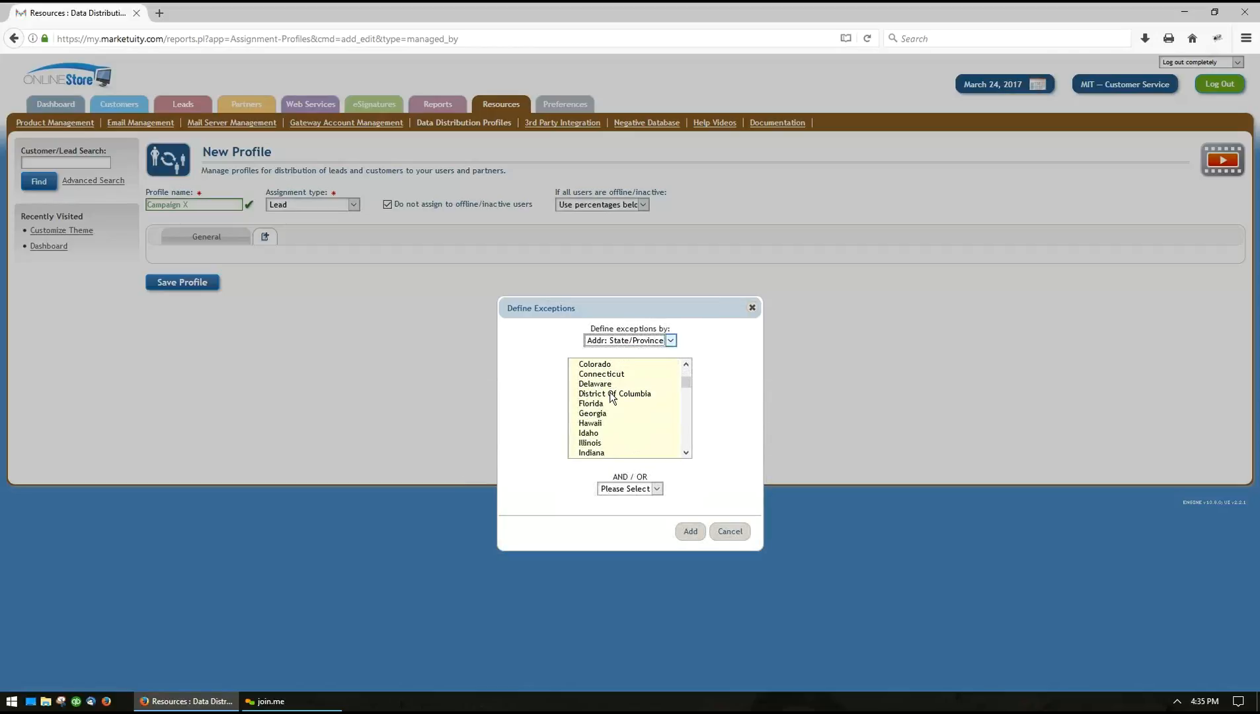
left_click_drag(604, 404, 606, 442)
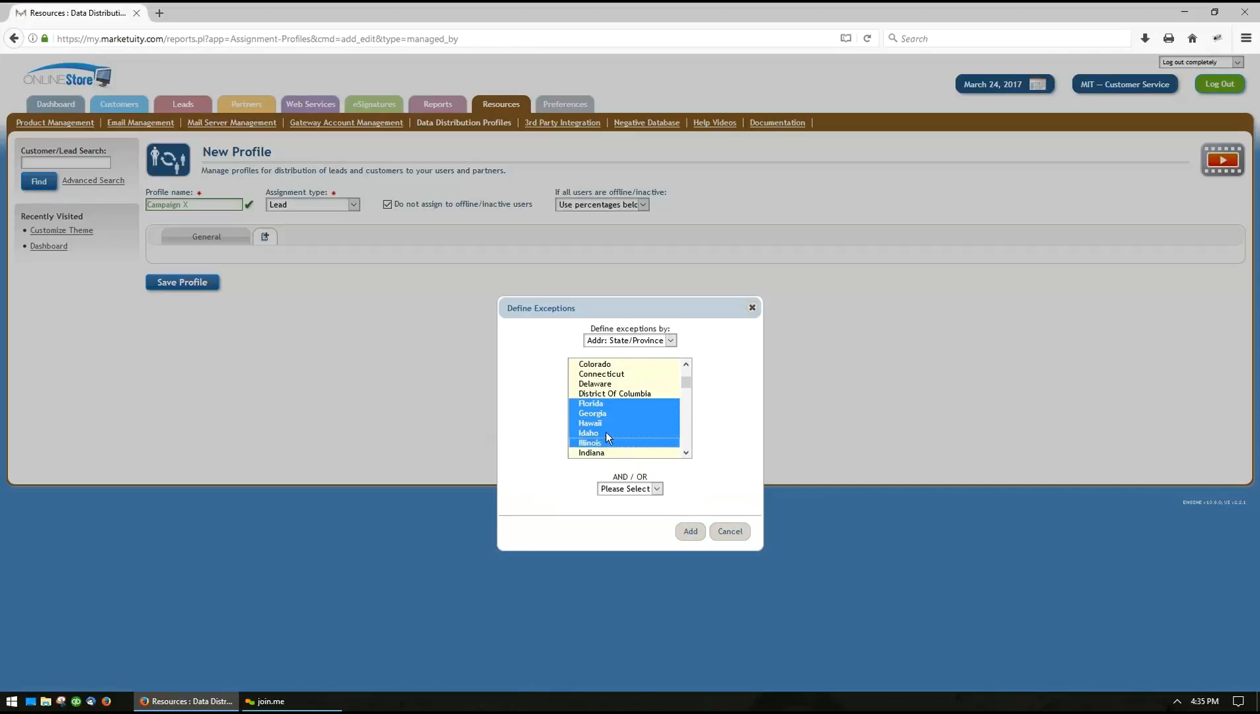
left_click(632, 489)
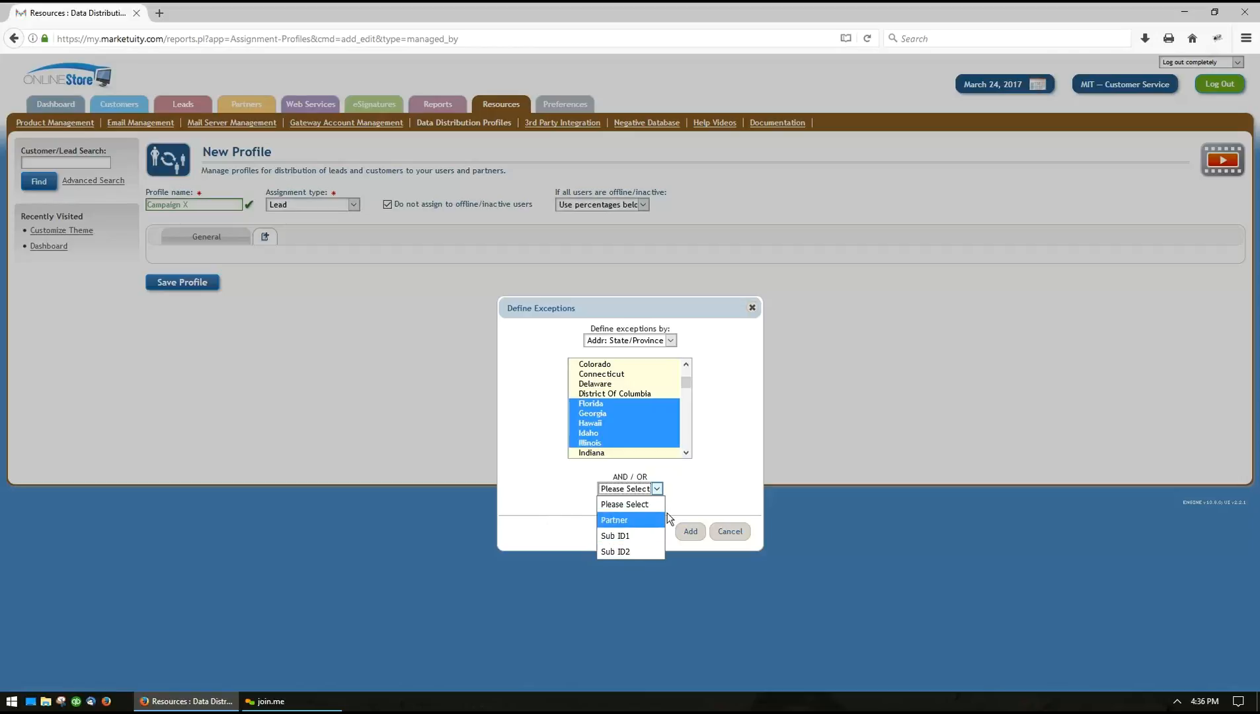
left_click(732, 445)
left_click(732, 446)
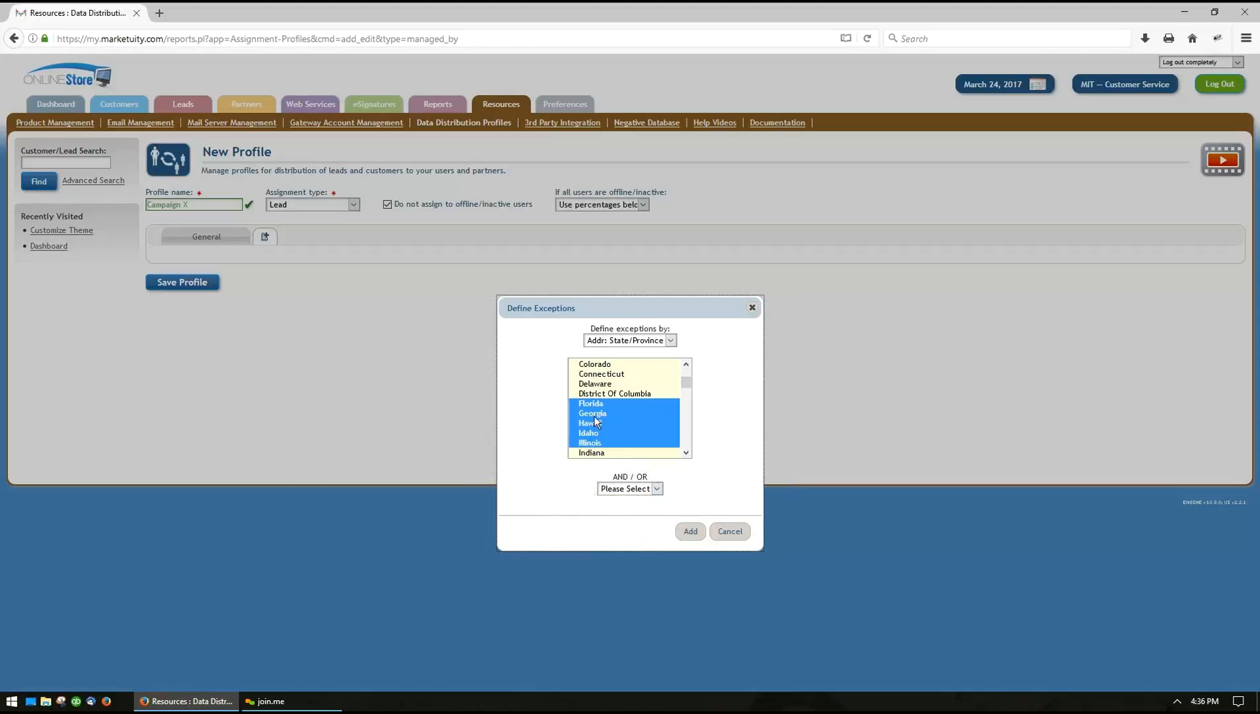
left_click(687, 531)
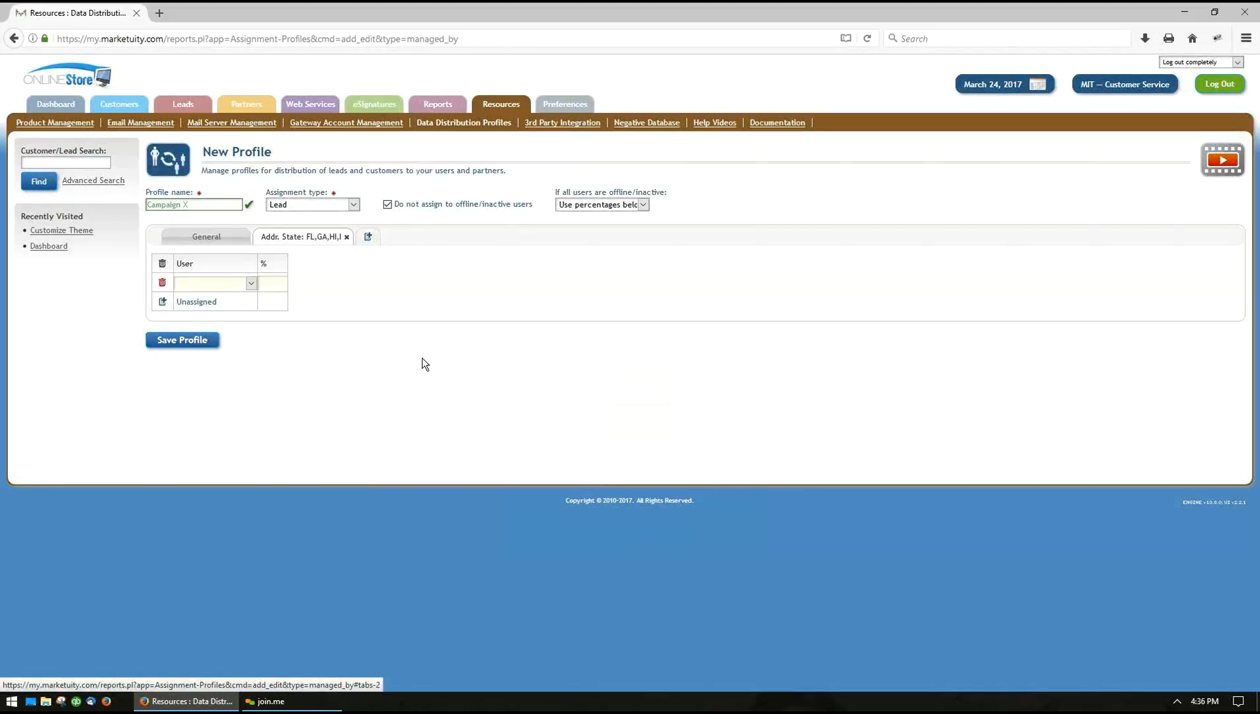
Assign 100 percent of the state exception to the last user listed
left_click(207, 238)
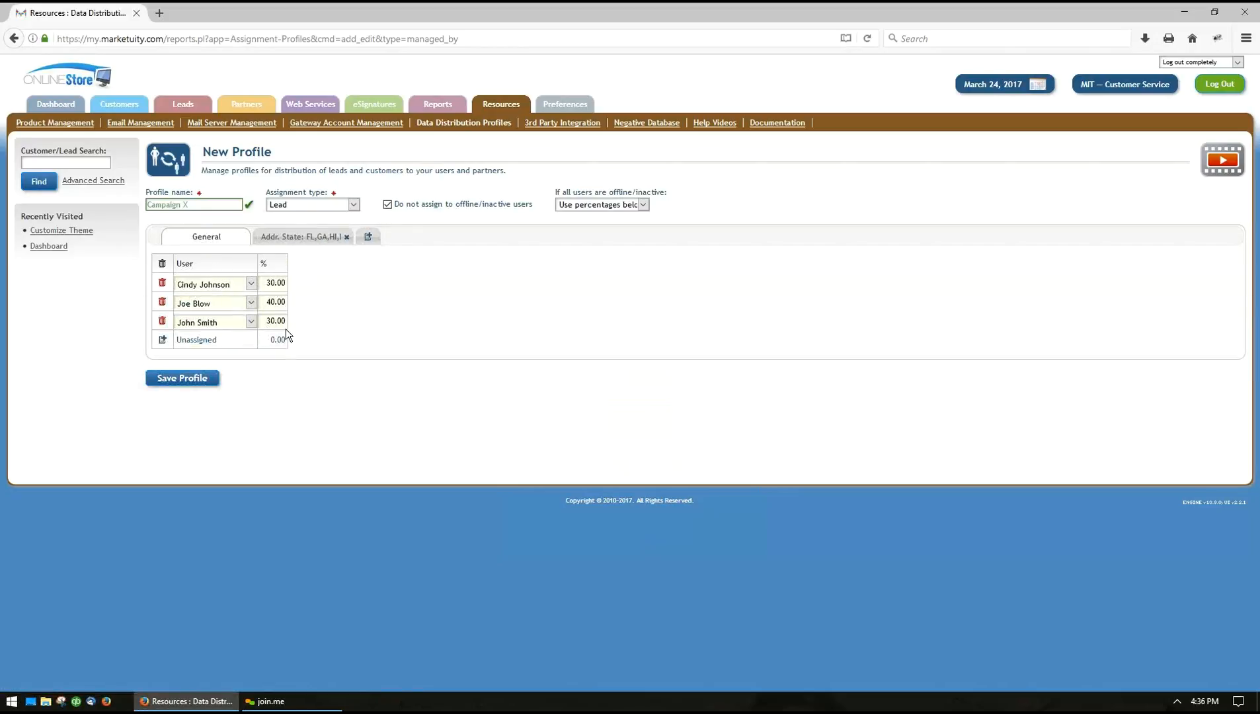
left_click(314, 241)
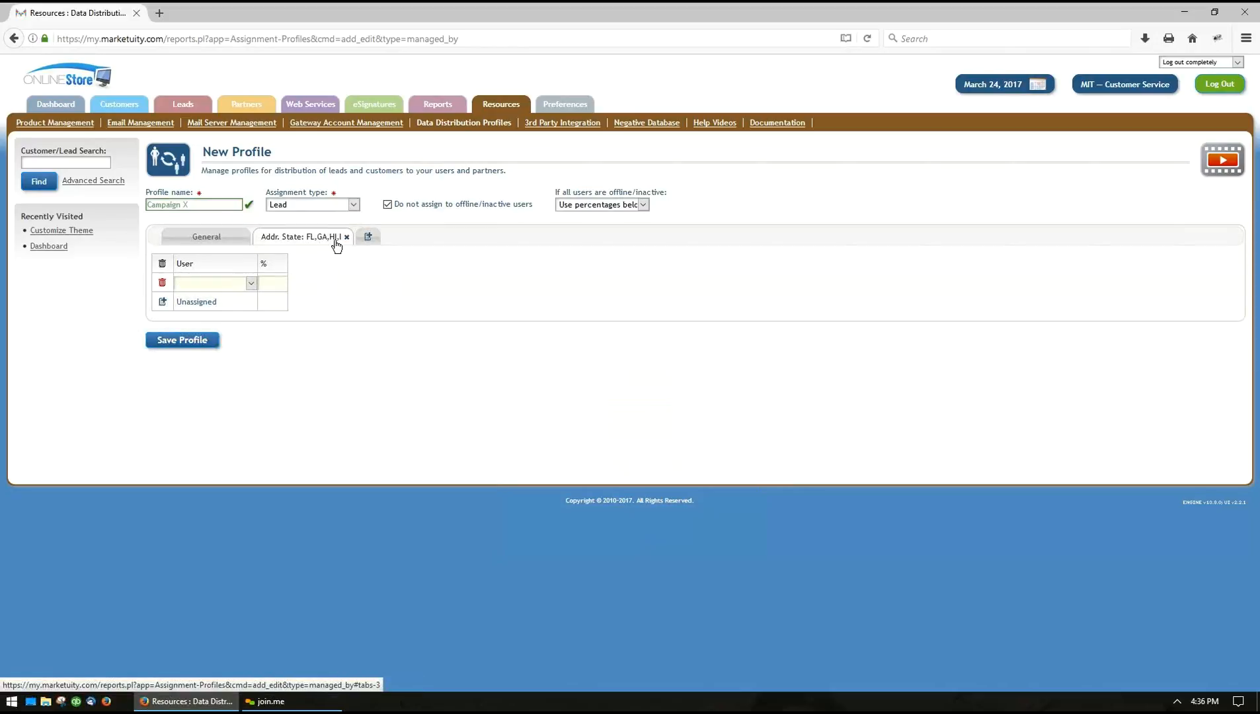
left_click(218, 283)
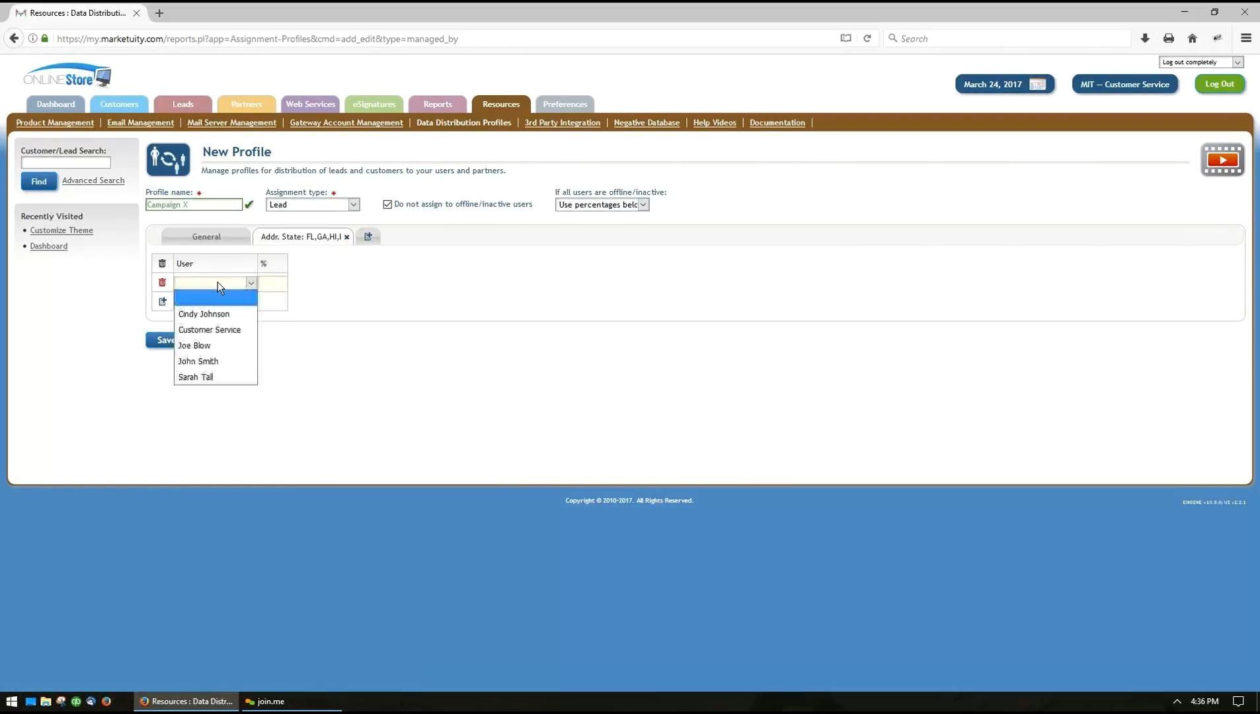
left_click(215, 377)
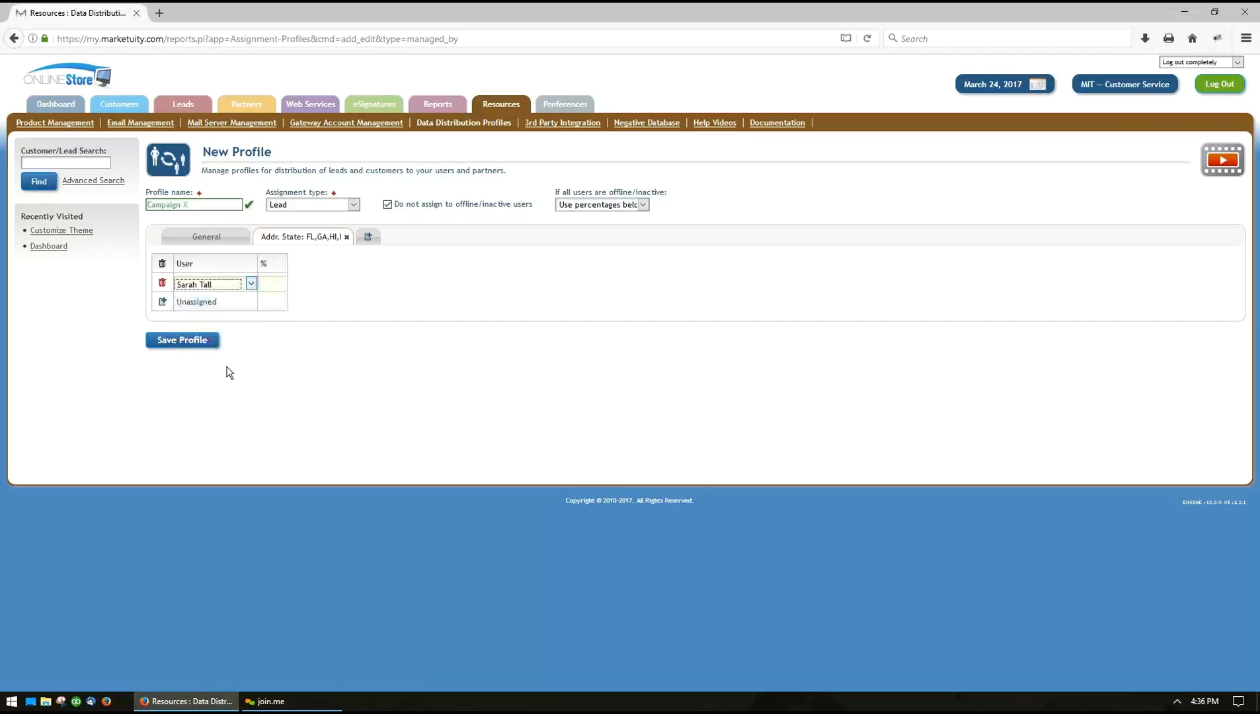
left_click(271, 283)
type("100.00")
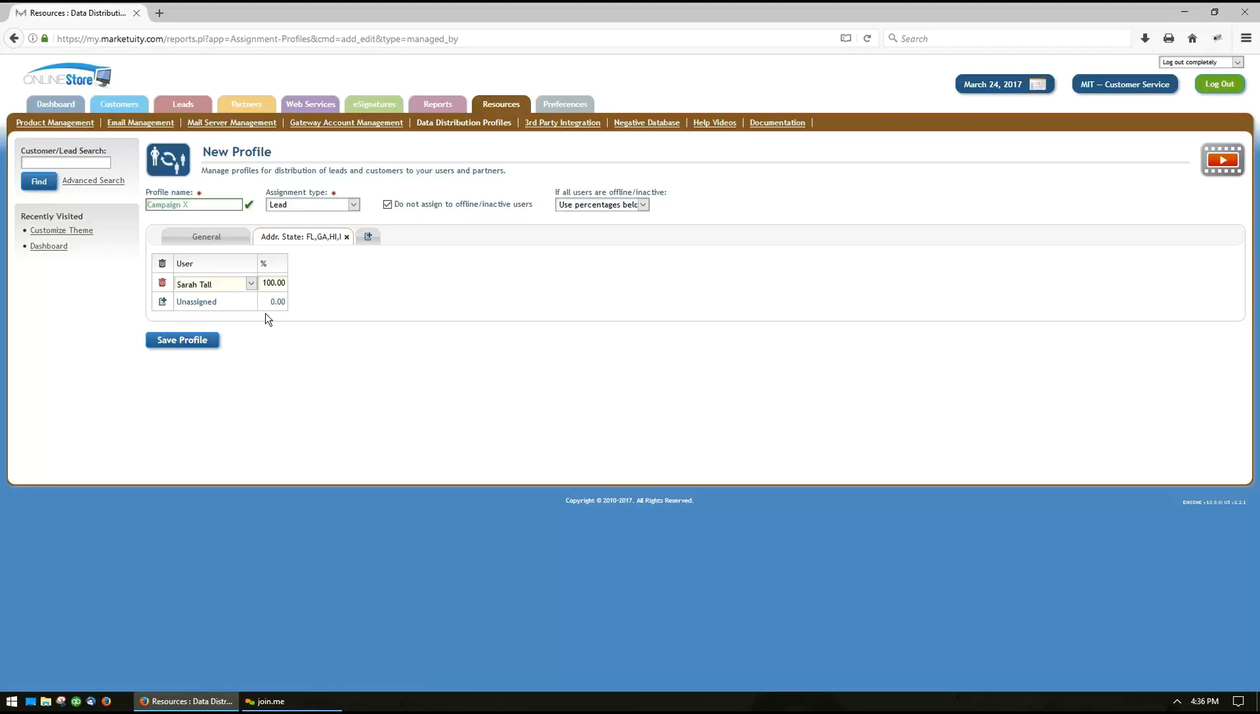
Dismiss the additional exception definition, return to the General distribution and save the Campaign X profile
left_click(369, 242)
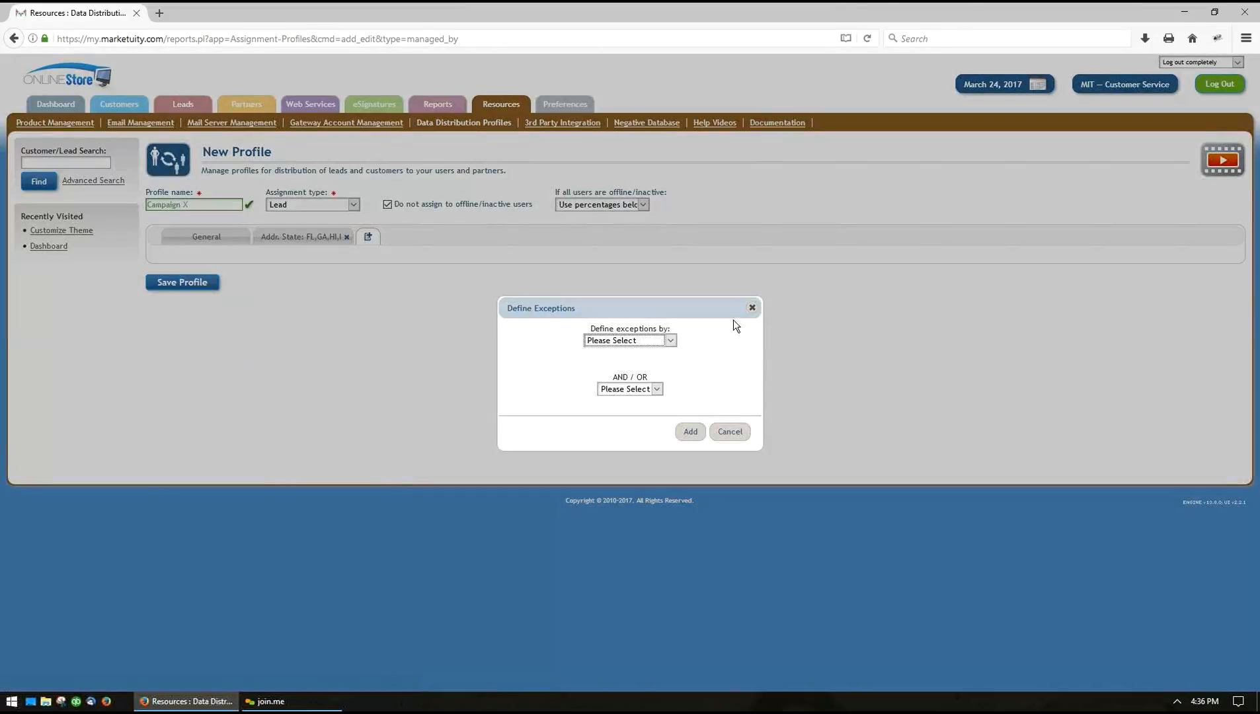
left_click(750, 306)
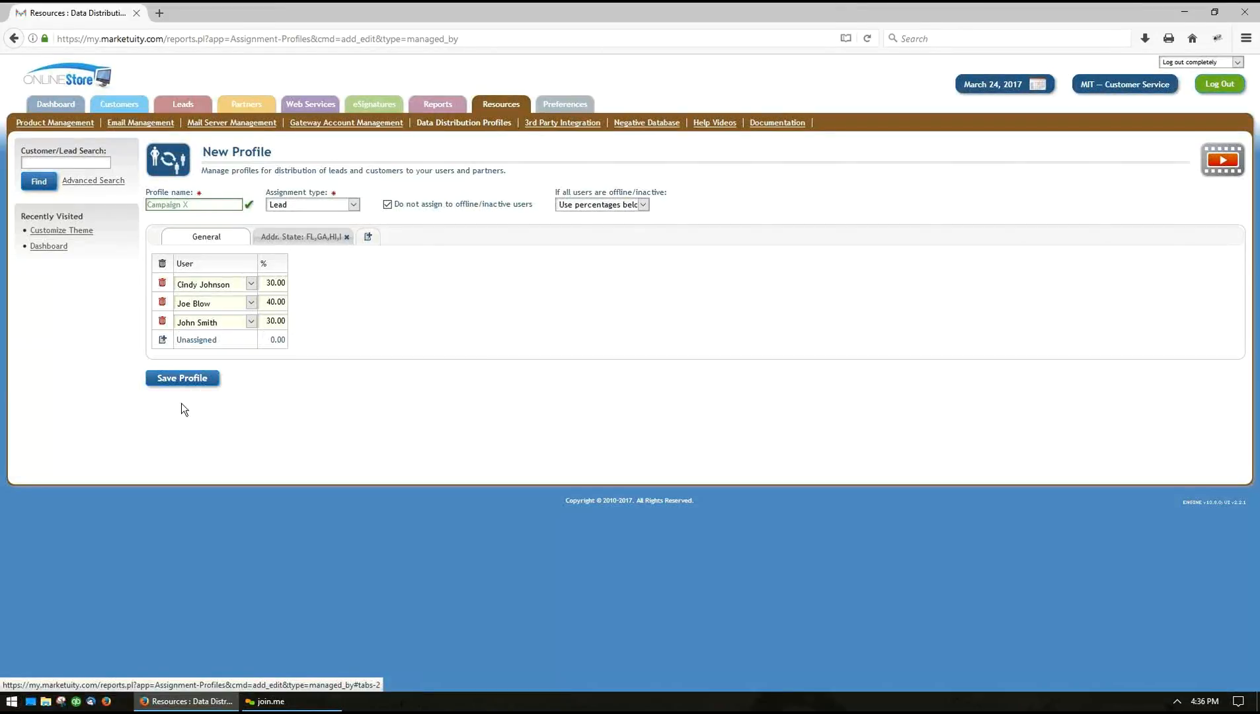
left_click(172, 380)
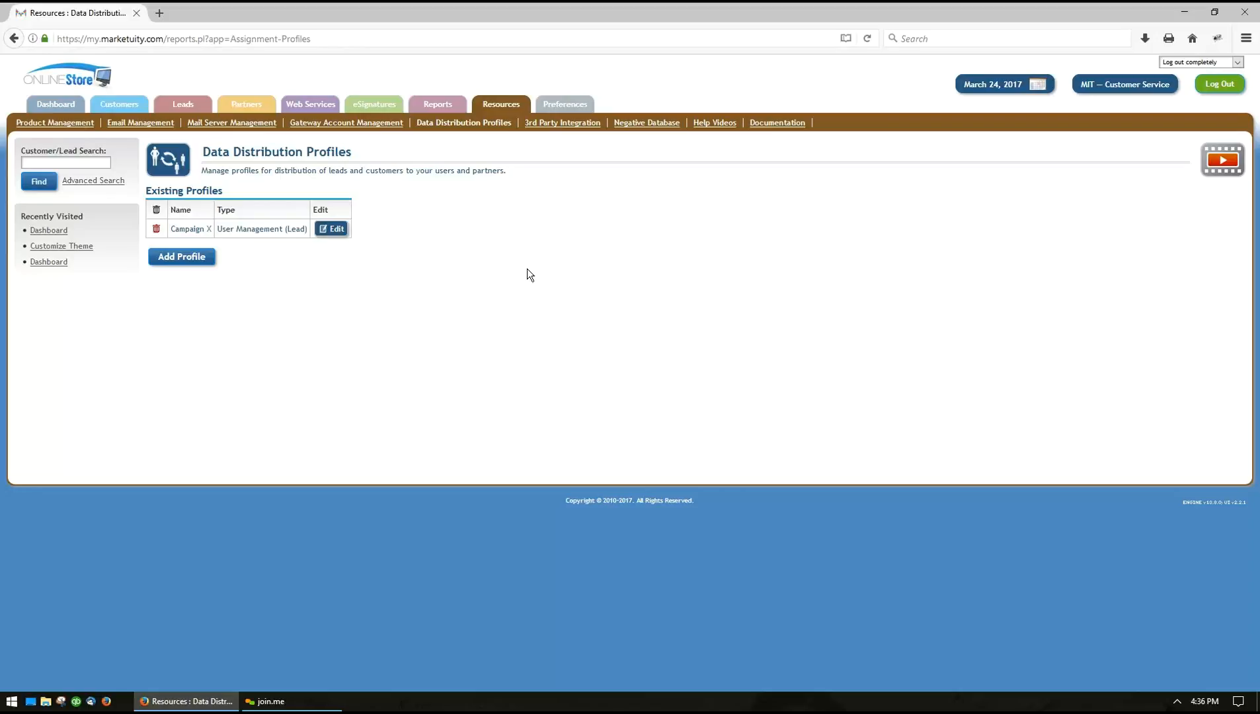
Create a new lead task in Data Task Management and name it Campaign X Task
mouse_move(183, 110)
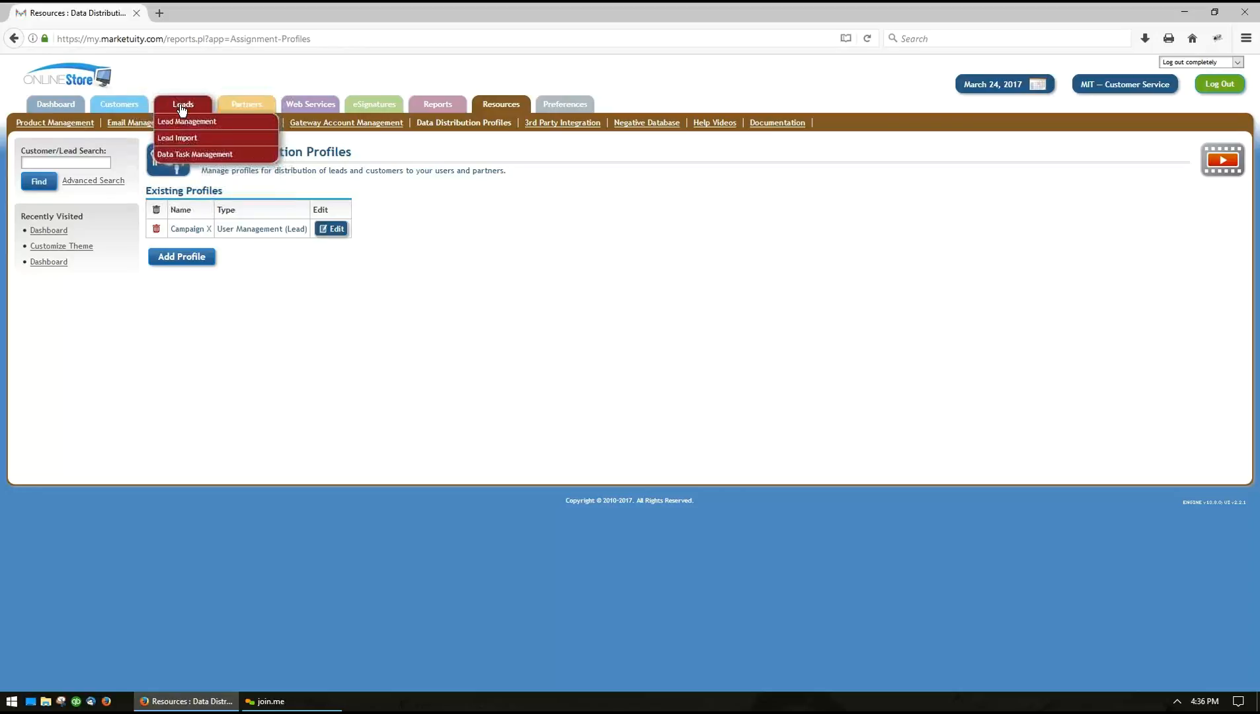
left_click(178, 155)
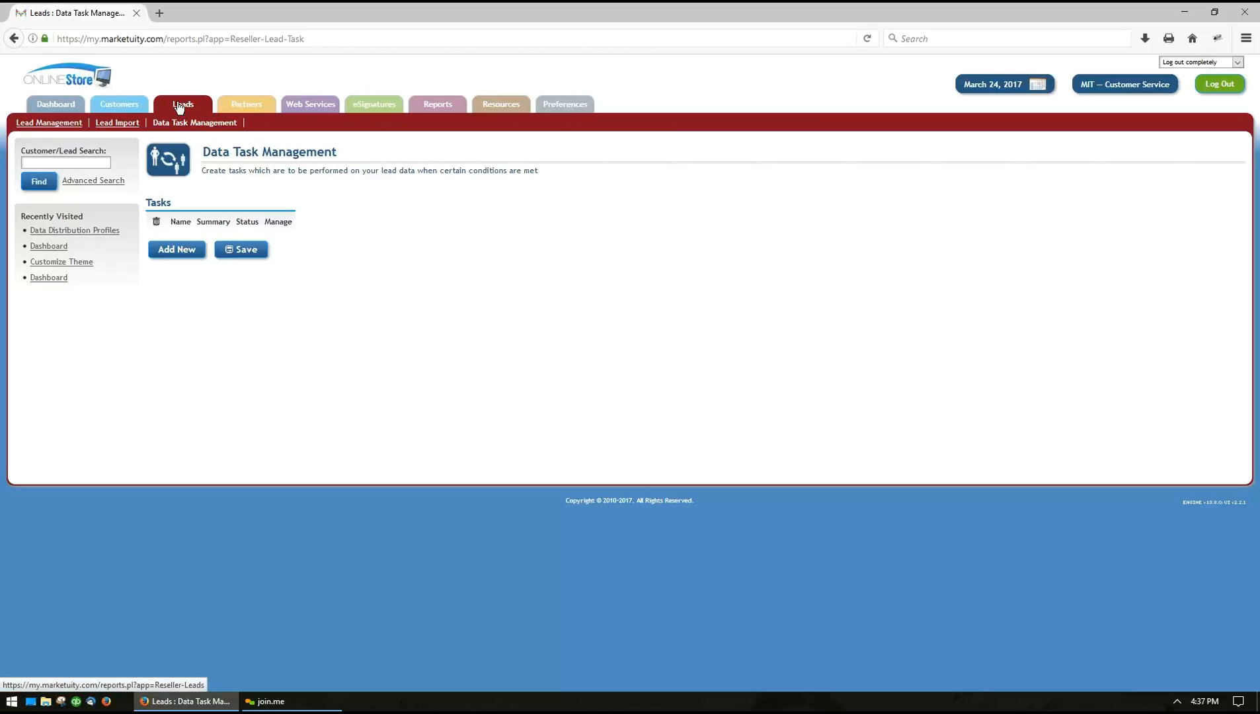
mouse_move(107, 105)
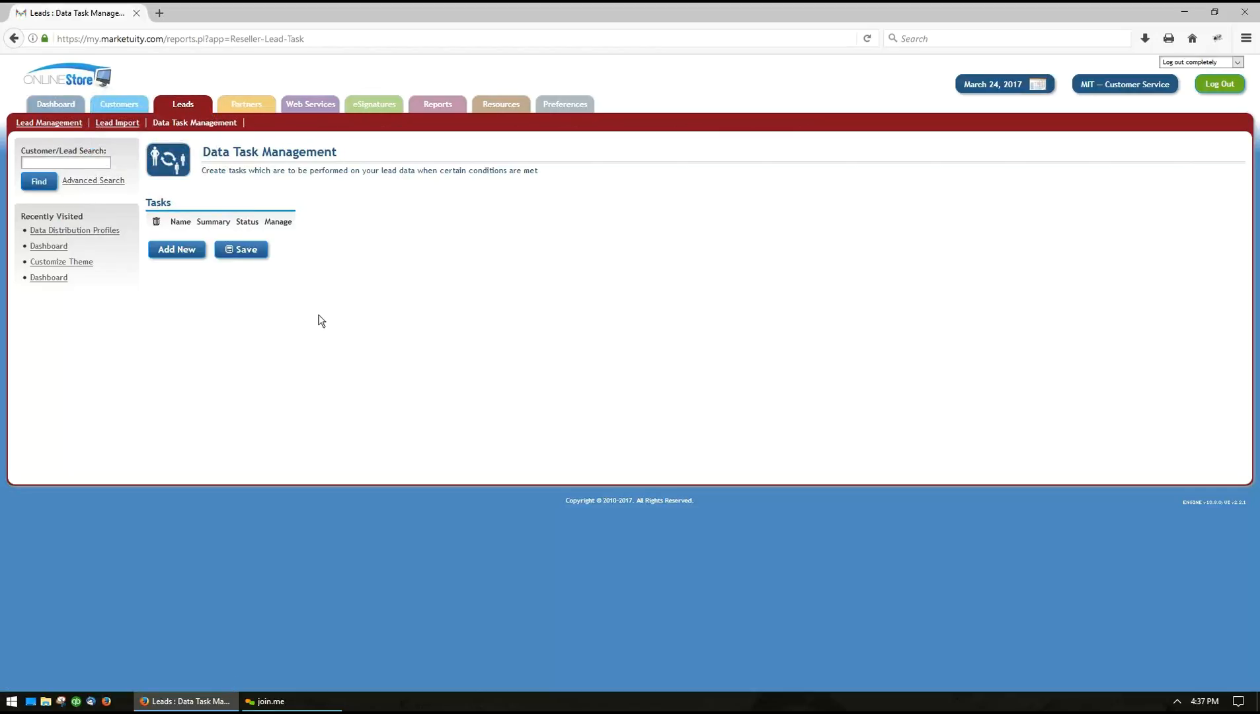
left_click(175, 250)
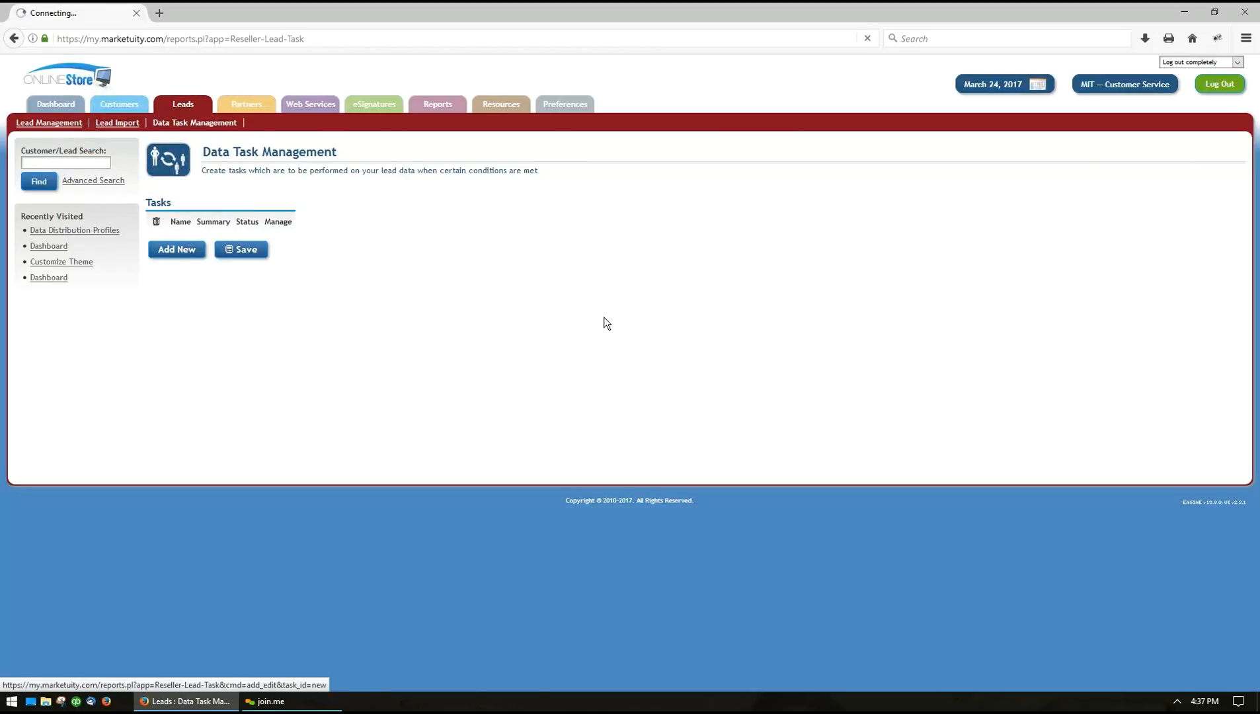
left_click(213, 205)
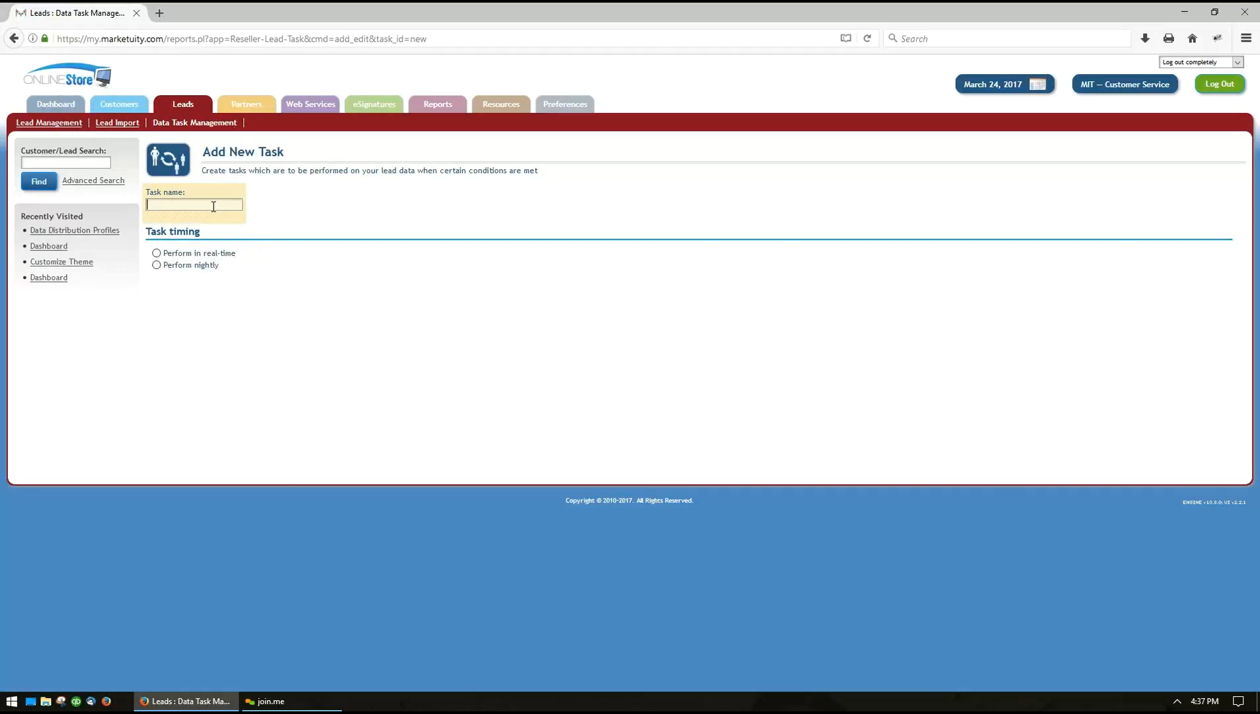
type("Campaign X Task")
left_click(437, 275)
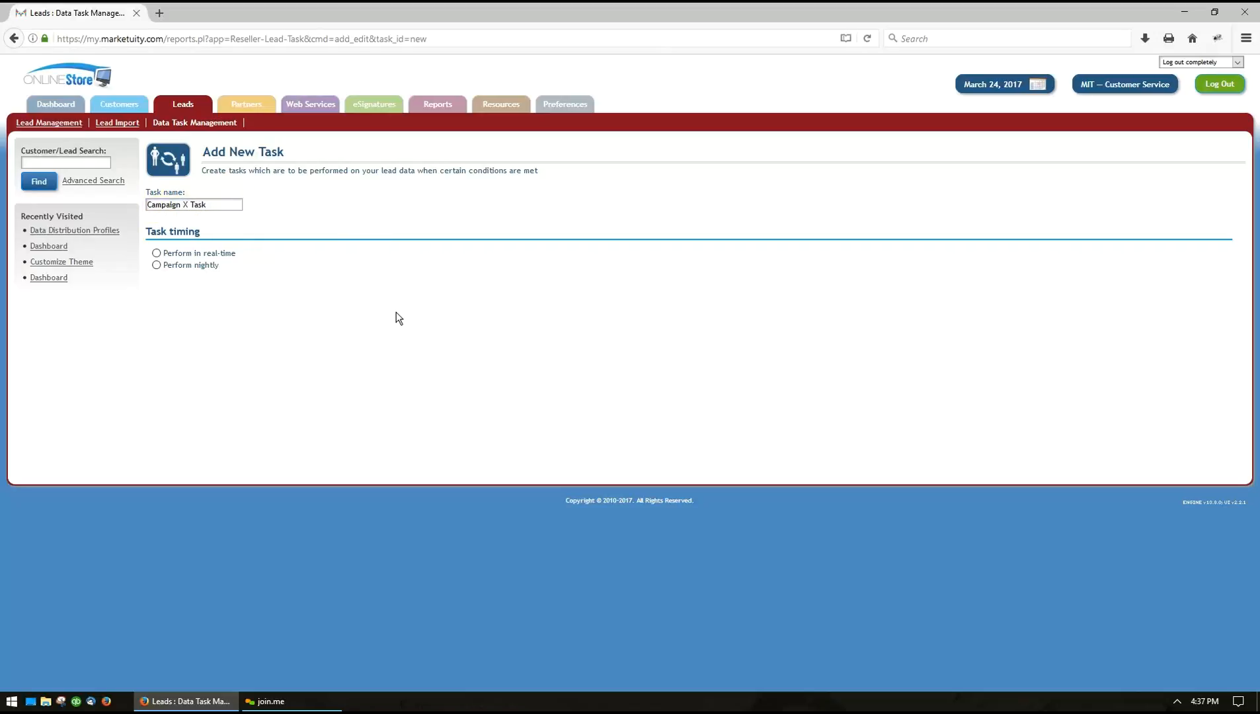
Set the task to perform in real-time, triggered by records newly created via lead import
left_click(156, 254)
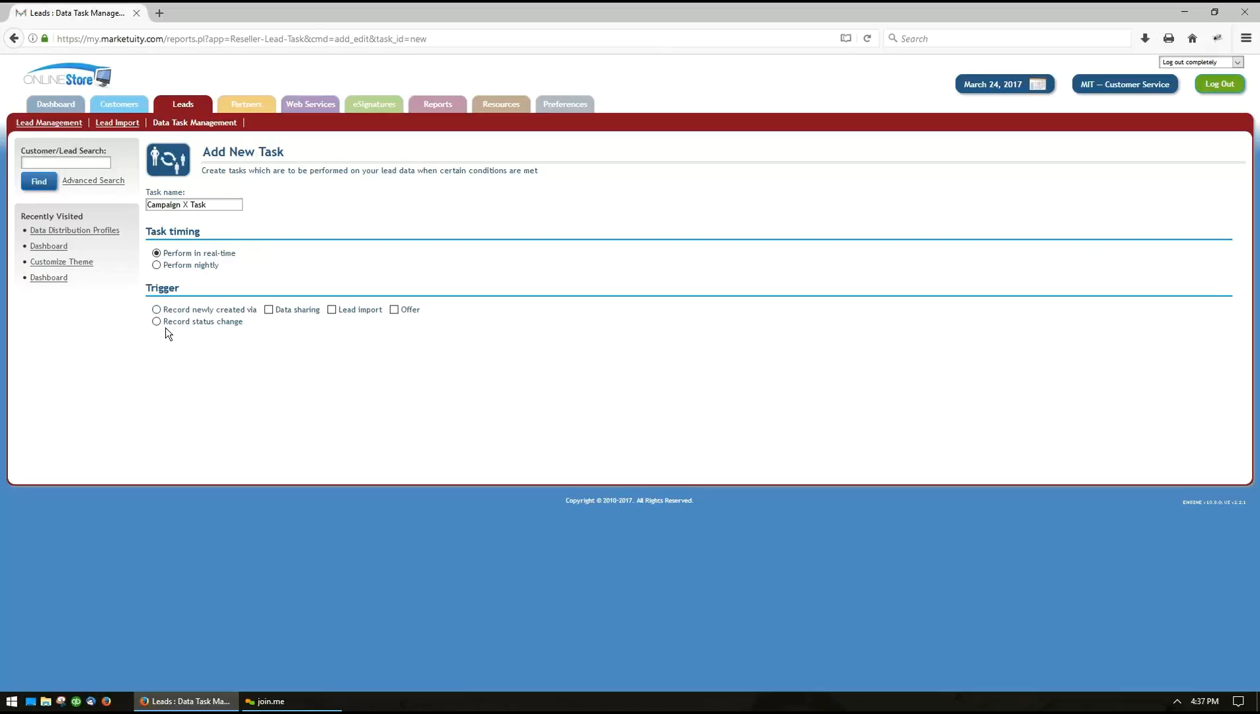
left_click(156, 310)
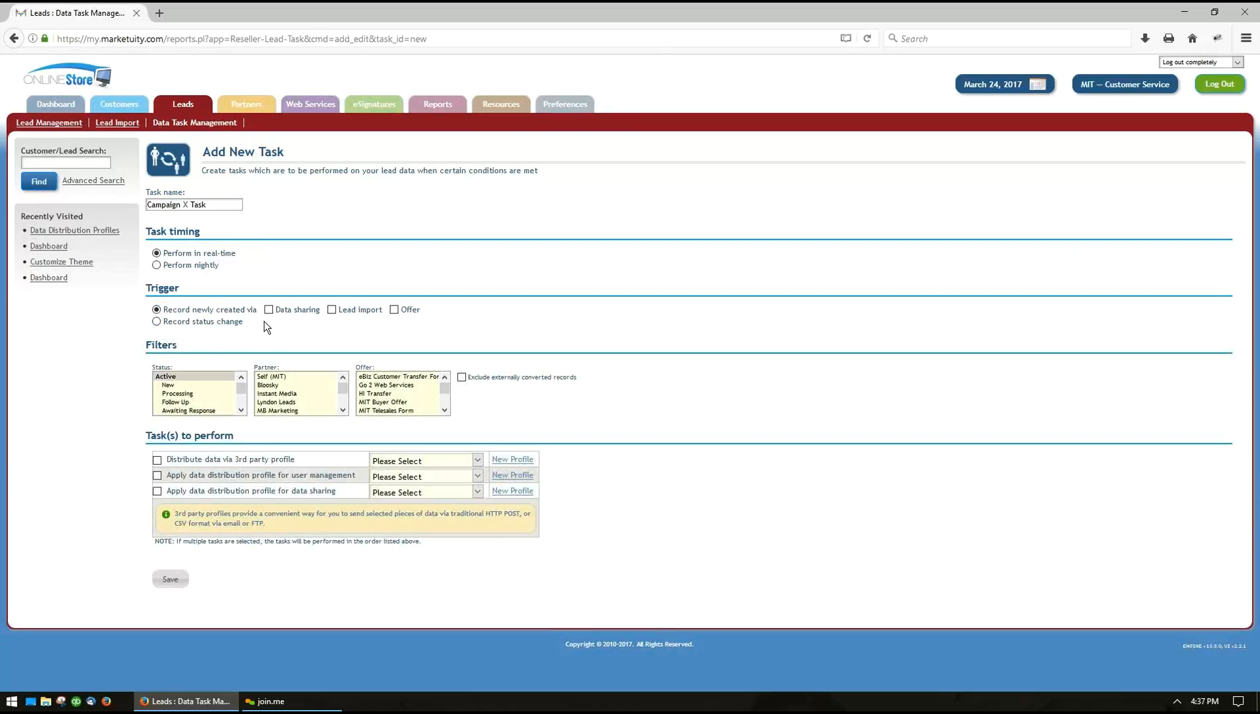
left_click(332, 310)
Have the task apply the Campaign X data distribution profile for user management, and save the task
scroll(202, 394, "down", 2)
scroll(202, 394, "up", 2)
scroll(390, 388, "down", 2)
scroll(389, 390, "up", 2)
left_click(157, 477)
left_click(382, 477)
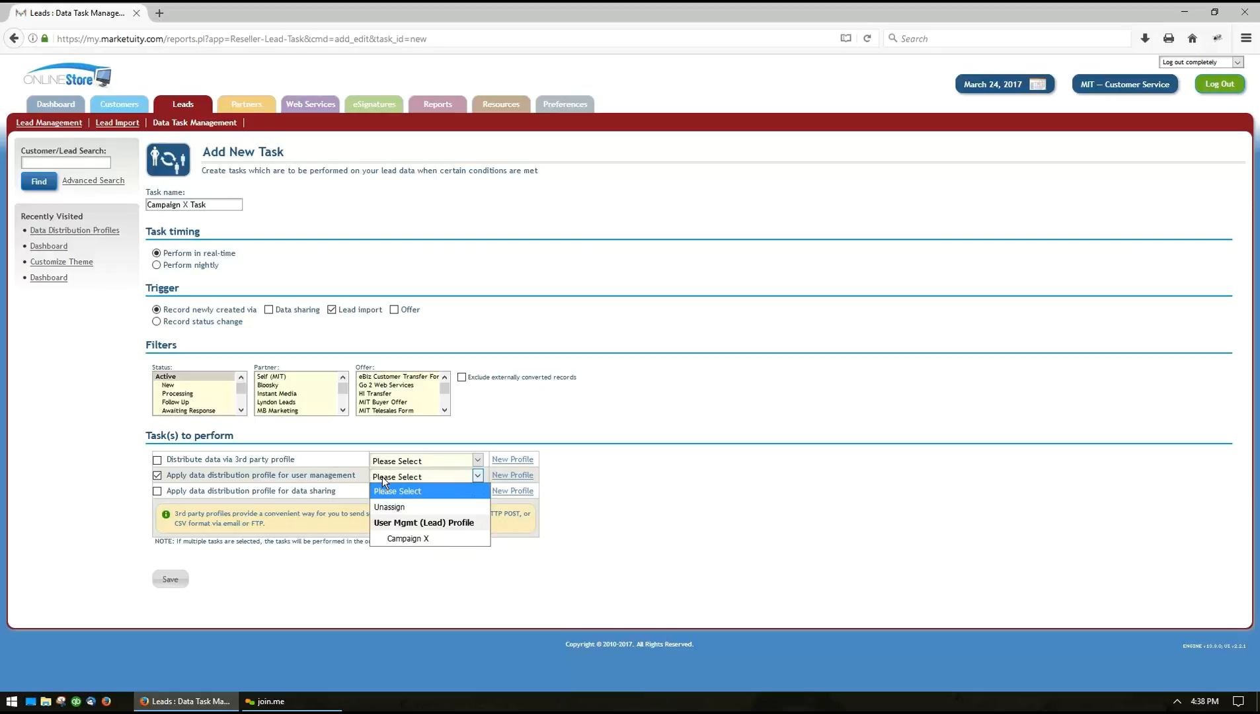
left_click(404, 538)
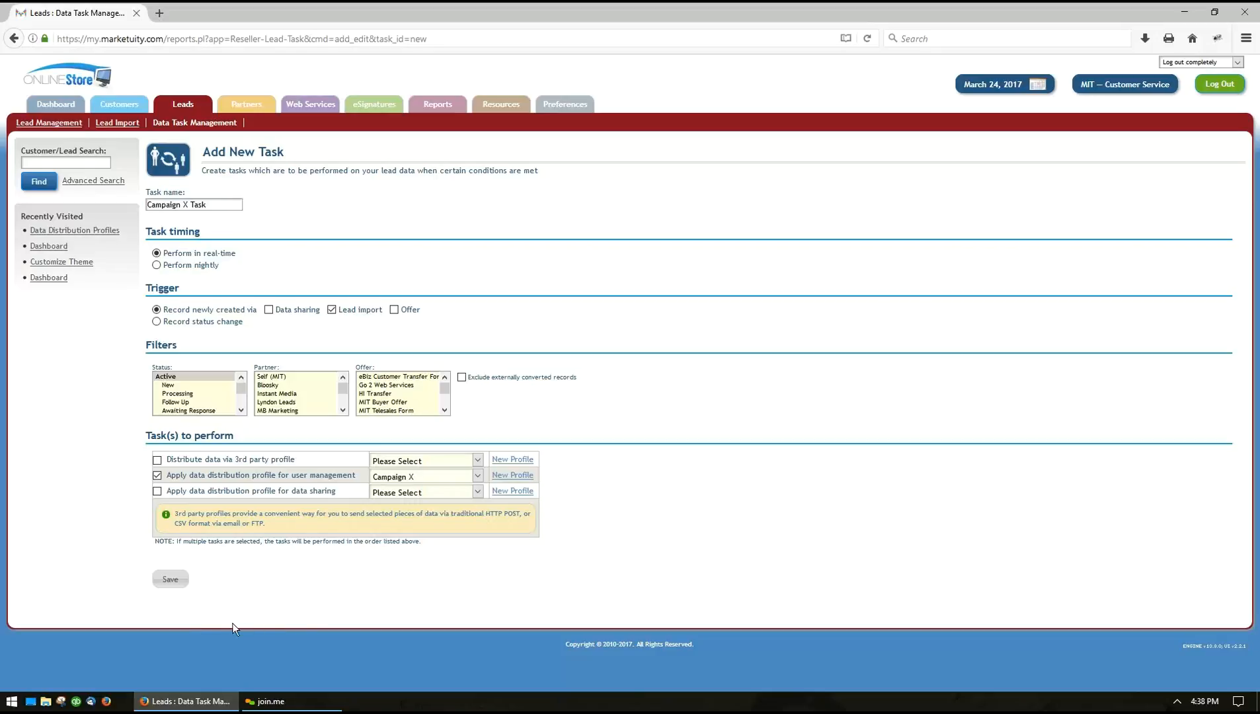
left_click(171, 579)
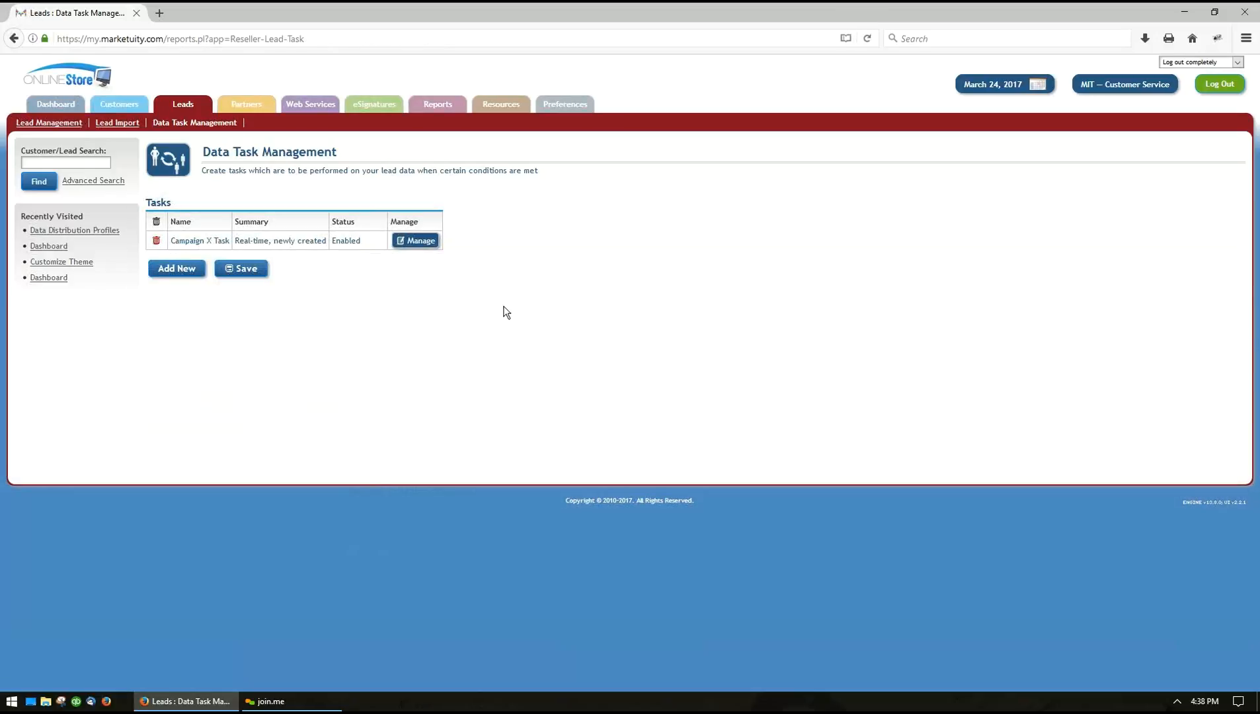
View the first step of Lead Import and return to Data Task Management
left_click(109, 124)
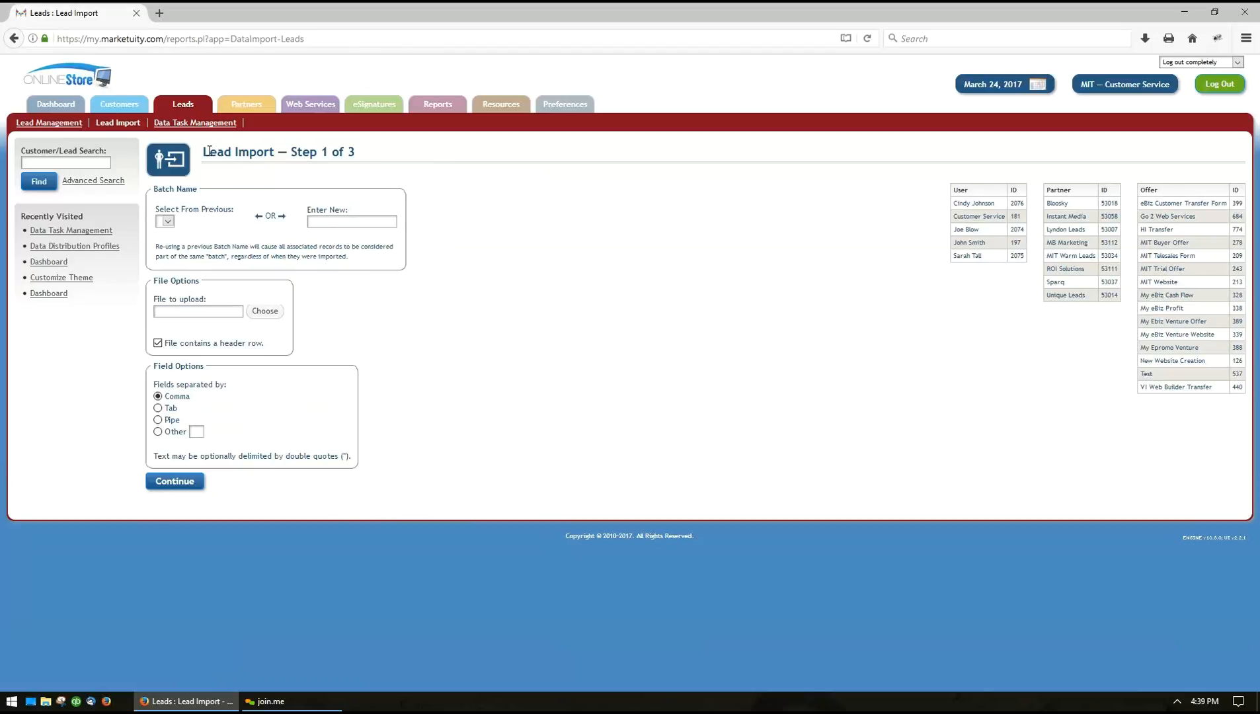
left_click(187, 119)
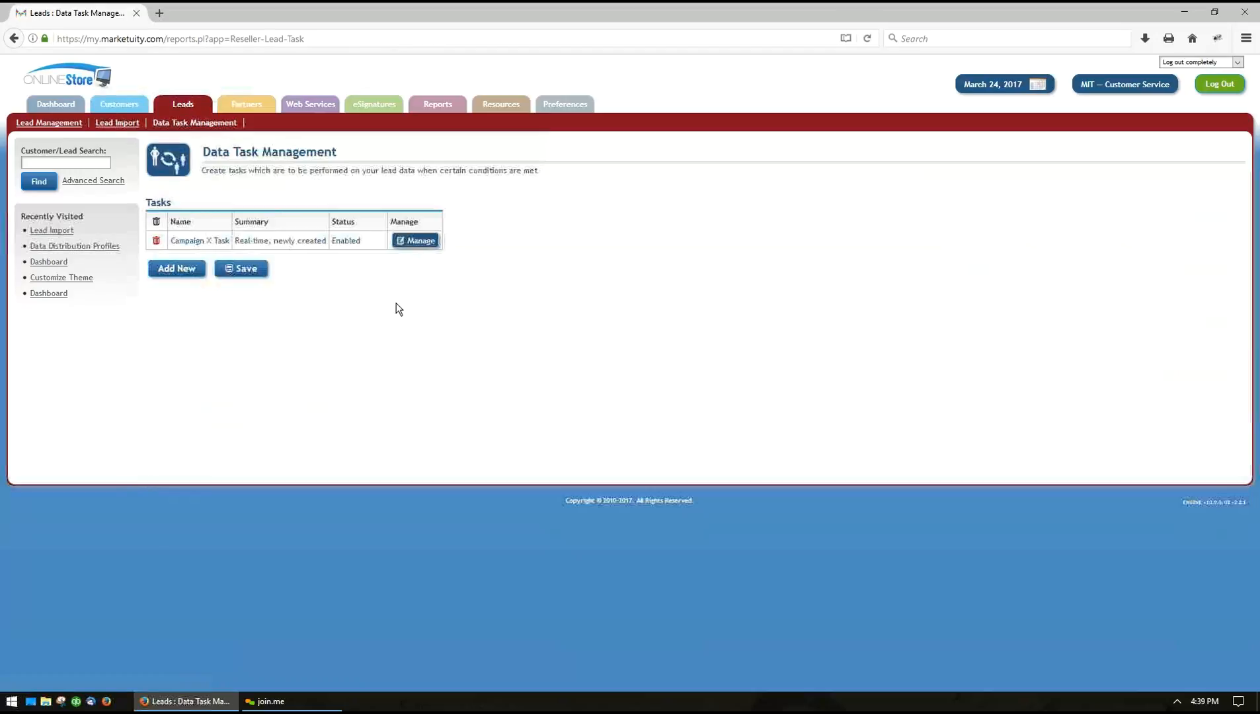
Try Offer and Data sharing as additional creation triggers for Campaign X Task, clear both and return to the task list
left_click(415, 239)
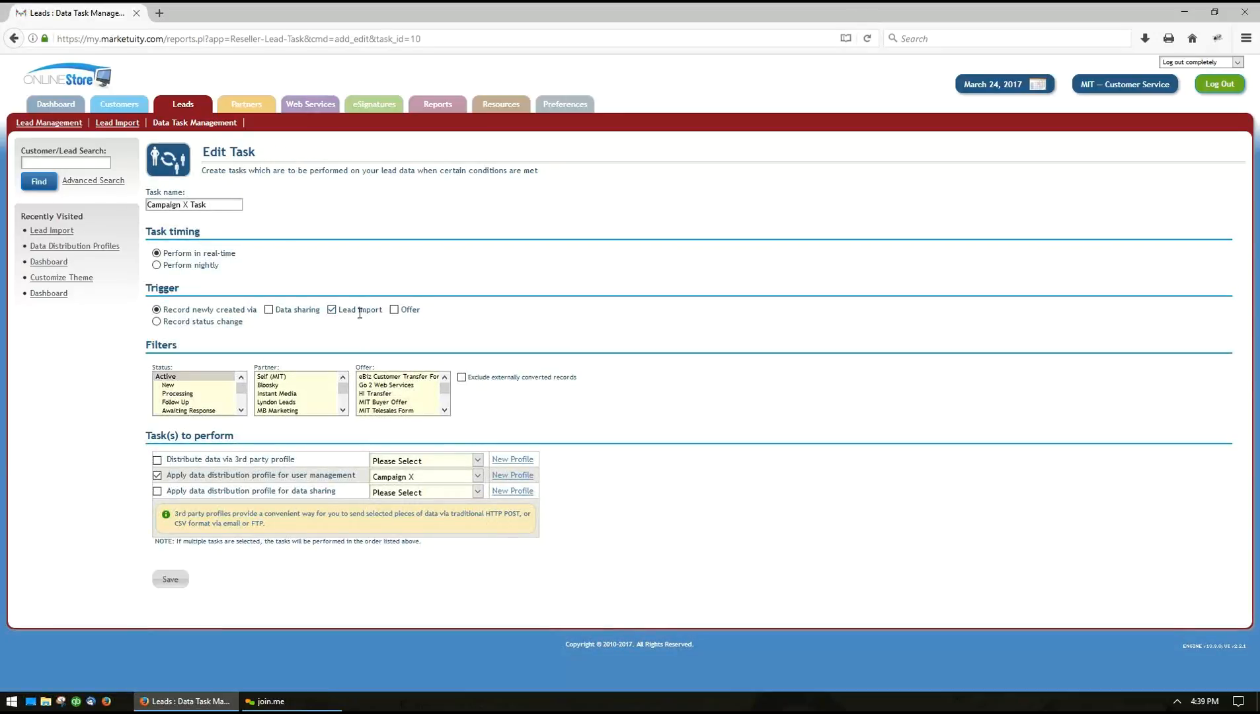
left_click(393, 310)
left_click(268, 310)
left_click(395, 311)
left_click(266, 311)
left_click(170, 579)
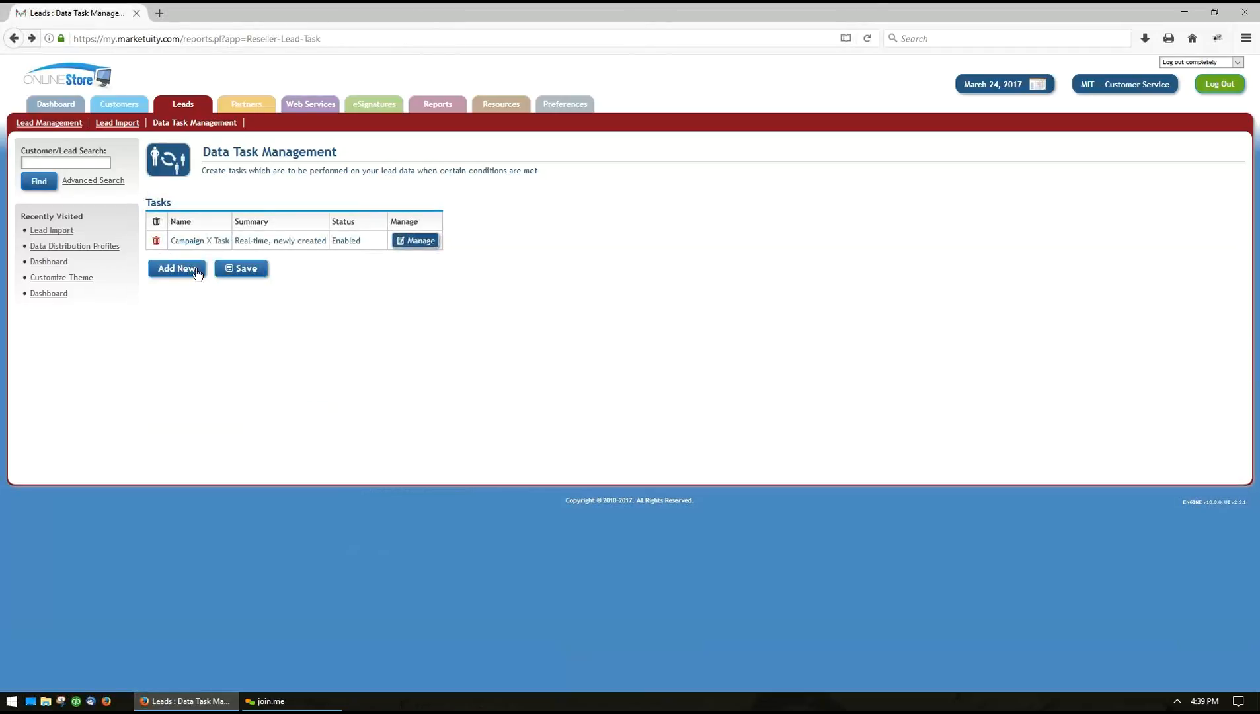
Start another data task with real-time timing and the Offer creation trigger checked
left_click(196, 269)
left_click(157, 253)
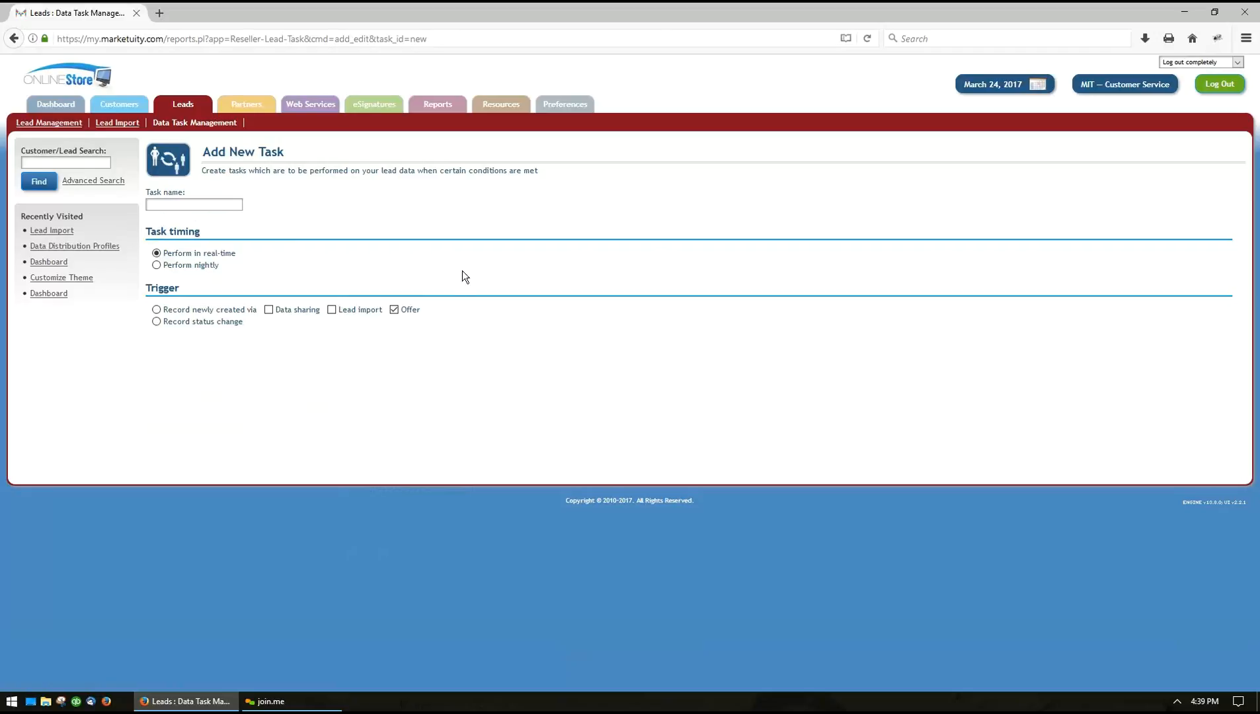
Leave the unsaved task and open the list of data distribution profiles
mouse_move(501, 109)
left_click(501, 189)
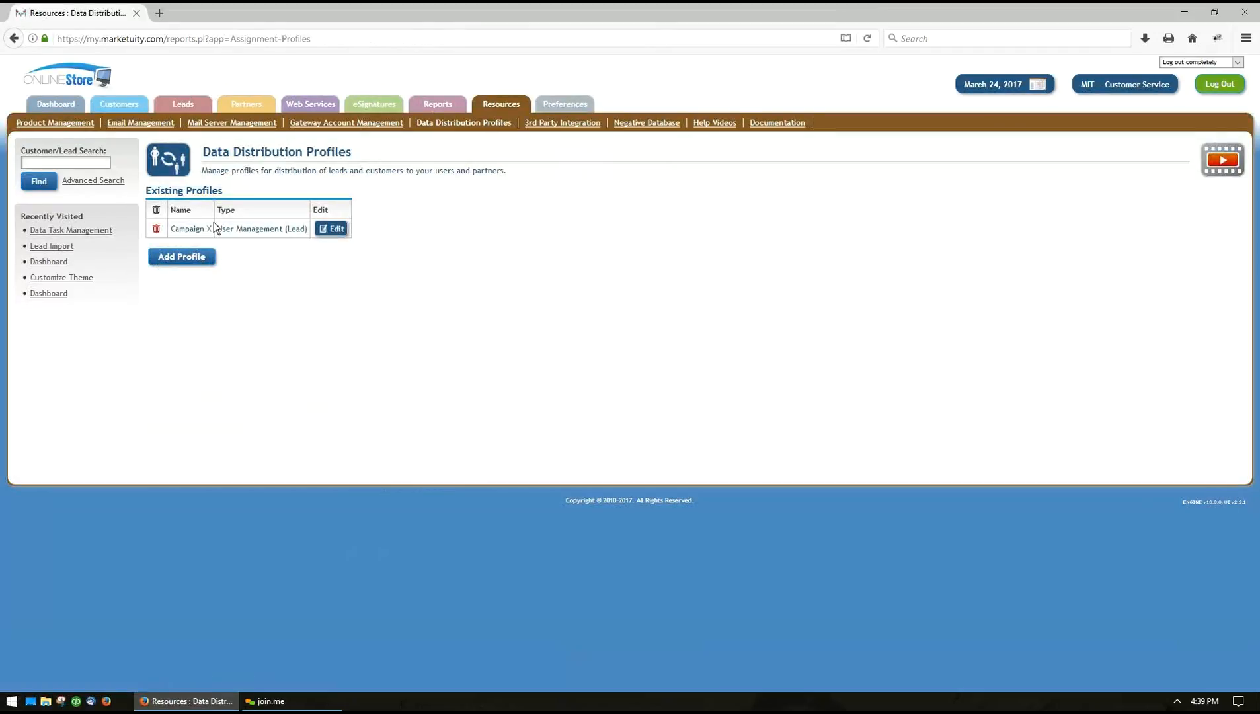